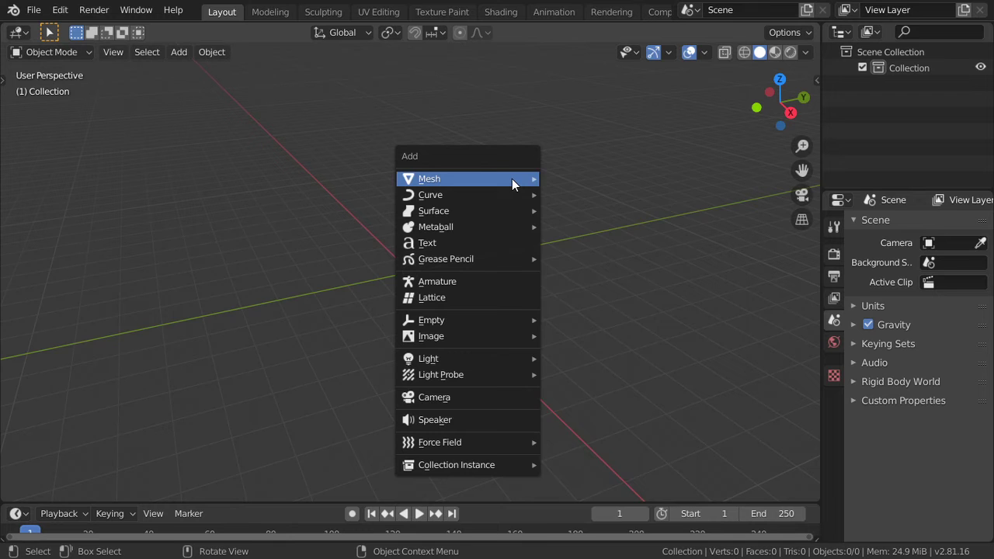
Orbit around the cube and switch it into Edit Mode
{"action": "left_click", "coordinate": [568, 193]}
{"action": "scroll", "coordinate": [440, 277], "scroll_direction": "up", "scroll_amount": 4}
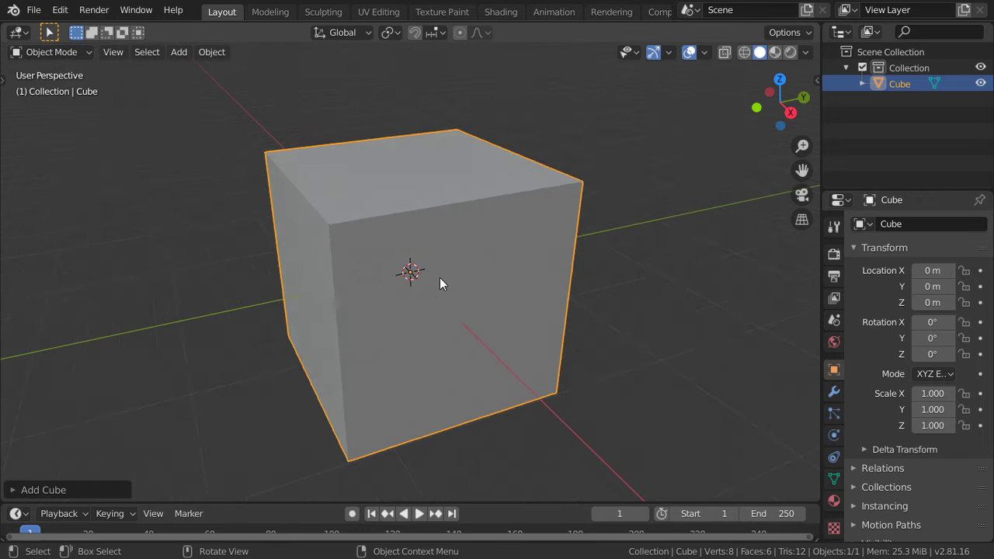
{"action": "mouse_move", "coordinate": [440, 277]}
{"action": "middle_mouse_down"}
{"action": "mouse_move", "coordinate": [481, 262]}
{"action": "mouse_move", "coordinate": [487, 214]}
{"action": "mouse_move", "coordinate": [283, 191]}
{"action": "middle_mouse_up"}
{"action": "key", "text": "Tab"}
{"action": "scroll", "coordinate": [484, 253], "scroll_direction": "down", "scroll_amount": 3}
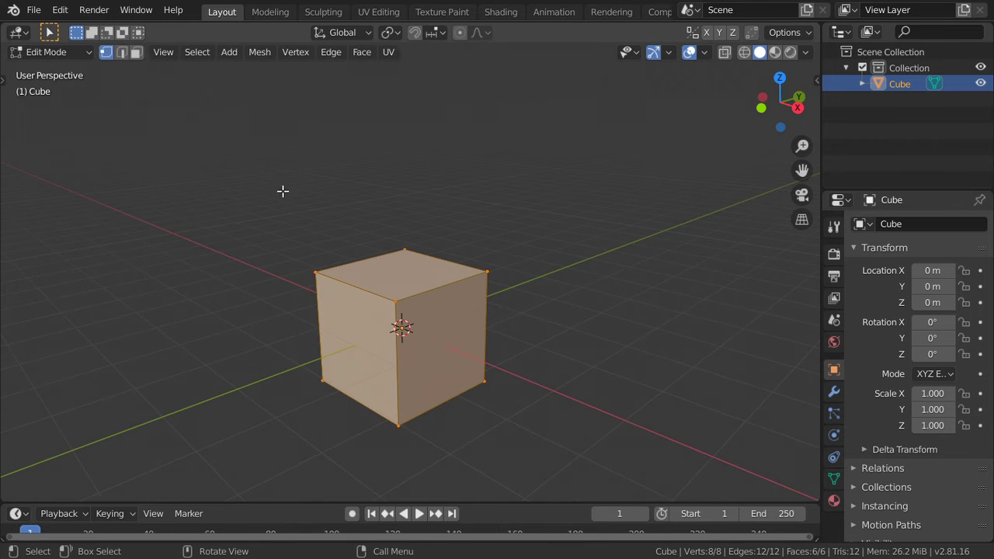
Show the side panel to check the screencast keys settings, then hide it
{"action": "key", "text": "n"}
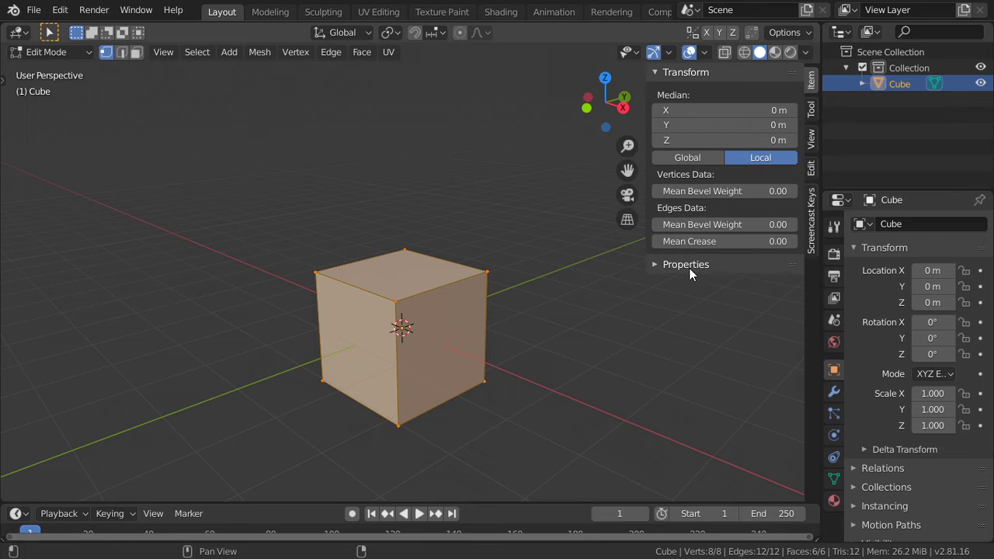
{"action": "left_click", "coordinate": [811, 228]}
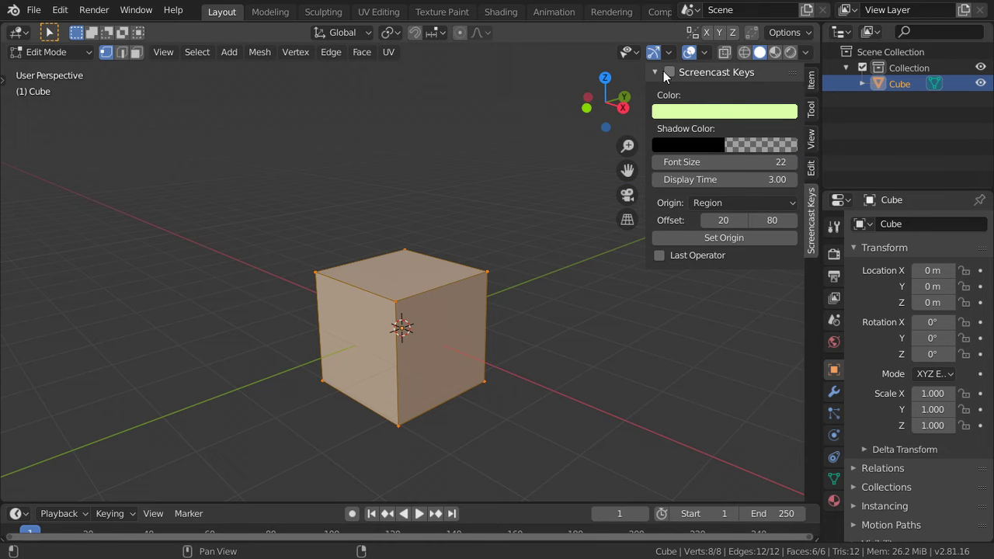
{"action": "key", "text": "n"}
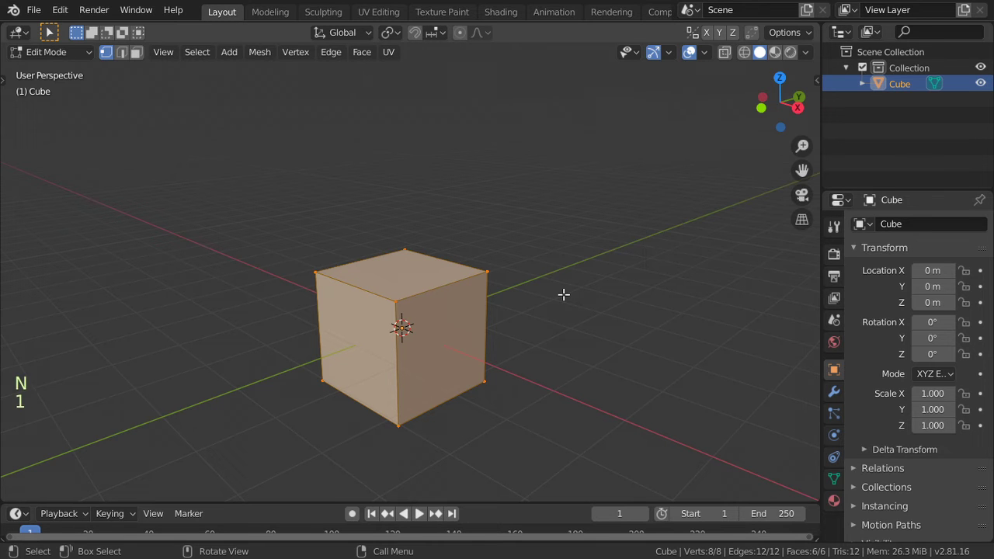
Try edge and face select modes, selecting the cube's top, left and right faces in turn
{"action": "key", "text": "2"}
{"action": "key", "text": "3"}
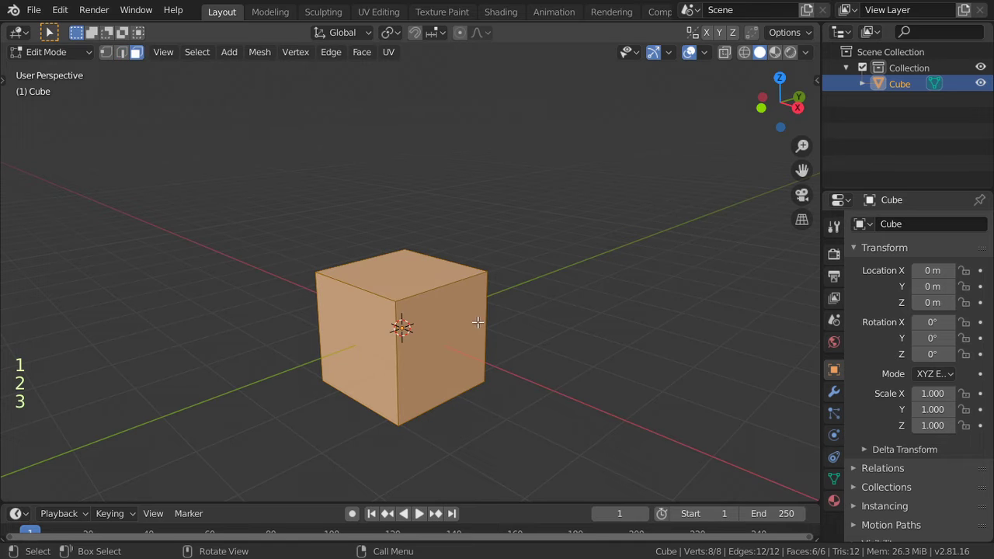
{"action": "left_click", "coordinate": [546, 309]}
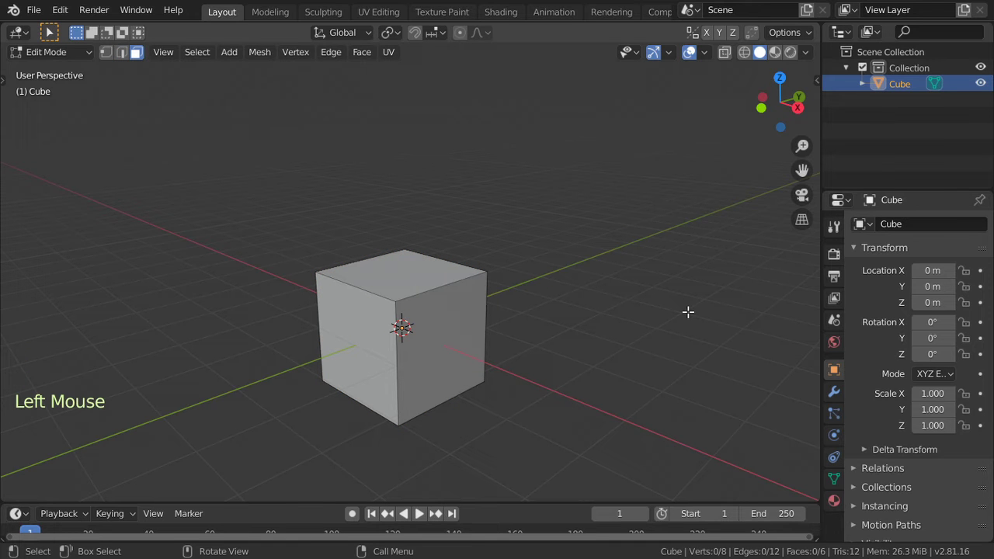
{"action": "left_click", "coordinate": [466, 309]}
{"action": "left_click", "coordinate": [390, 261]}
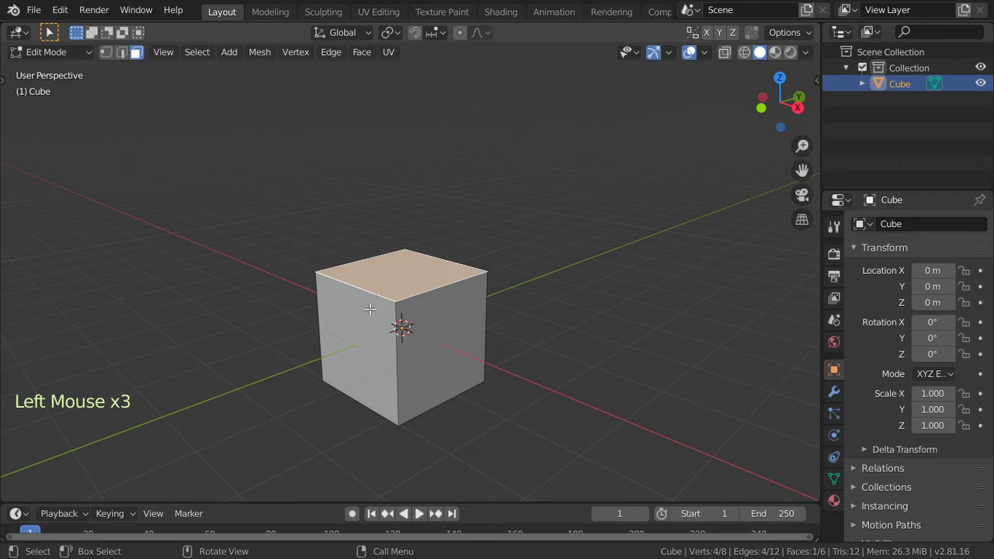
{"action": "left_click", "coordinate": [371, 311]}
{"action": "left_click", "coordinate": [371, 311]}
{"action": "left_click", "coordinate": [362, 290]}
{"action": "left_click", "coordinate": [367, 309]}
{"action": "left_click", "coordinate": [425, 314]}
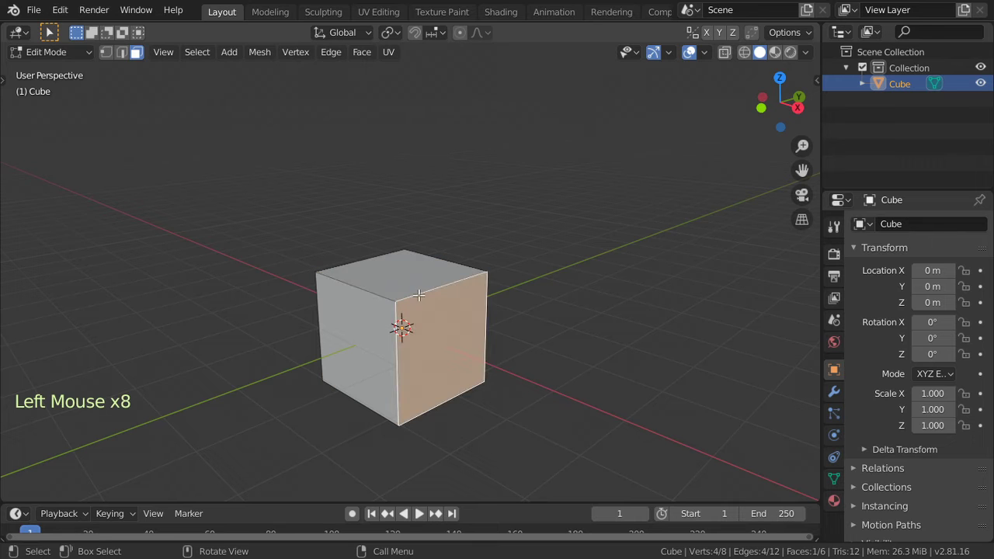
{"action": "left_click", "coordinate": [410, 281]}
{"action": "left_click", "coordinate": [426, 308]}
{"action": "left_click", "coordinate": [355, 313]}
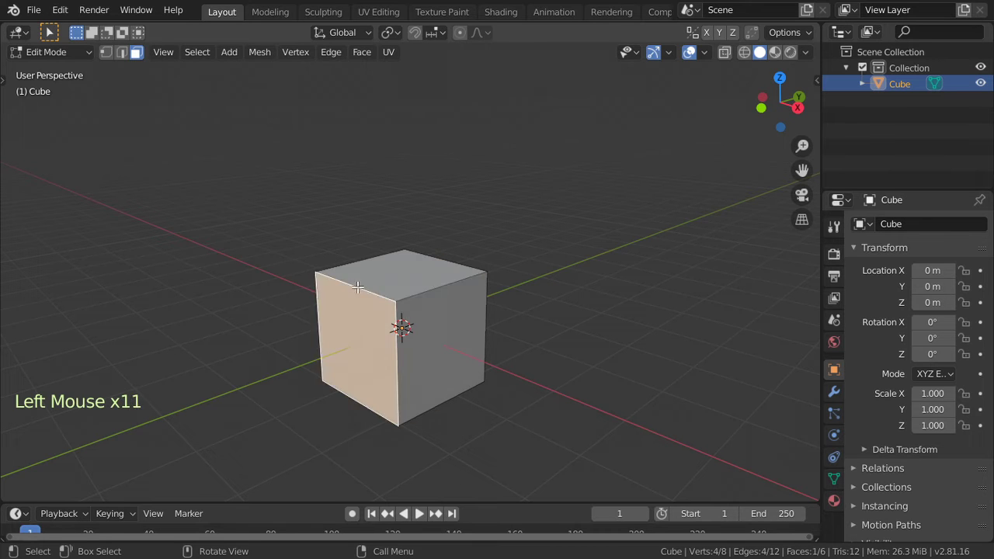
{"action": "left_click", "coordinate": [405, 284]}
{"action": "left_click", "coordinate": [405, 284]}
{"action": "left_click", "coordinate": [438, 329]}
In vertex select mode, select all then deselect all, and show the Vertex menu
{"action": "key", "text": "1"}
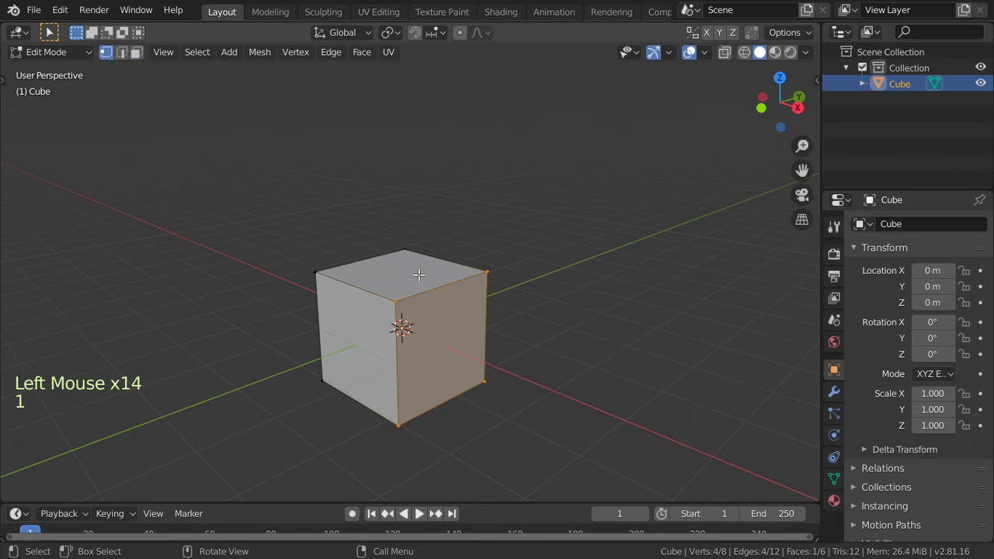
{"action": "key", "text": "a"}
{"action": "key", "text": "alt+a"}
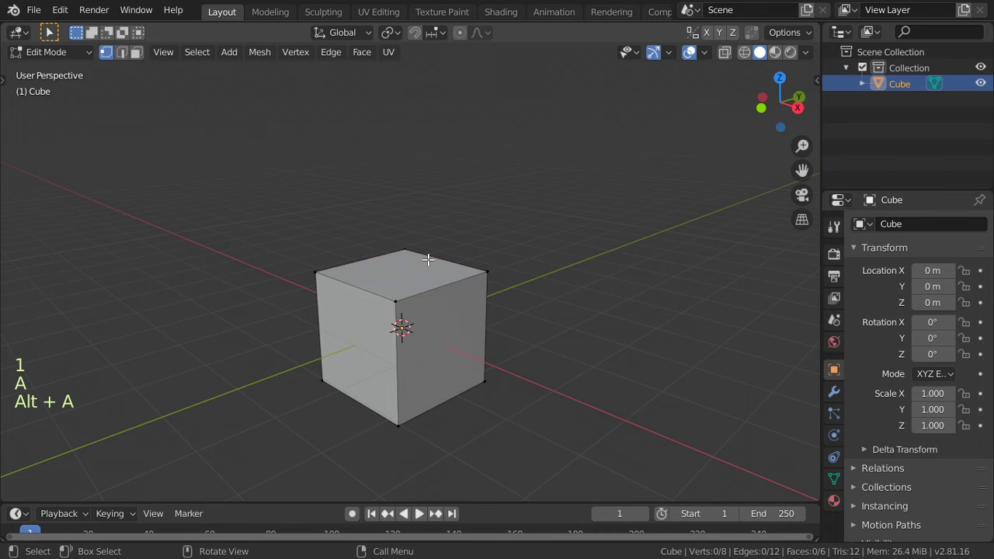
{"action": "key", "text": "ctrl+v"}
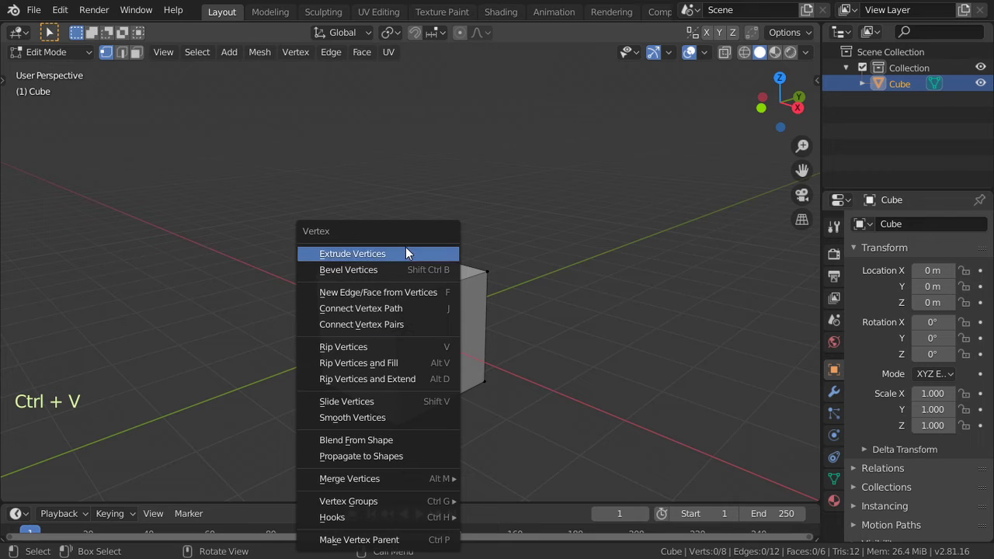
Dismiss the Vertex menu, then browse the Edge (Ctrl+E) and Face (Ctrl+F) menus
{"action": "left_click", "coordinate": [414, 215]}
{"action": "key", "text": "ctrl+e"}
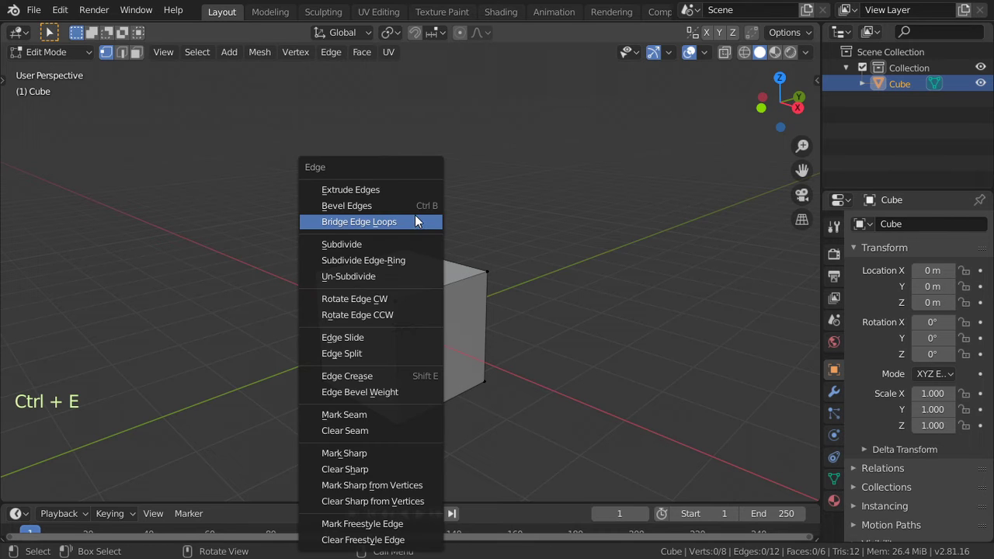
{"action": "left_click", "coordinate": [410, 277]}
{"action": "key", "text": "ctrl+f"}
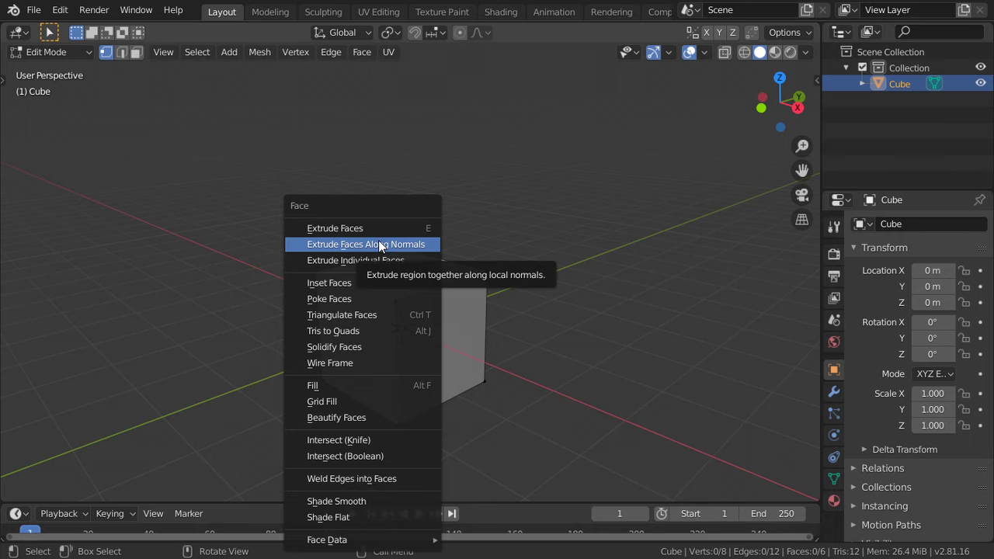
Select two top vertices and add a loop cut across the cube
{"action": "scroll", "coordinate": [465, 314], "scroll_direction": "up", "scroll_amount": 2}
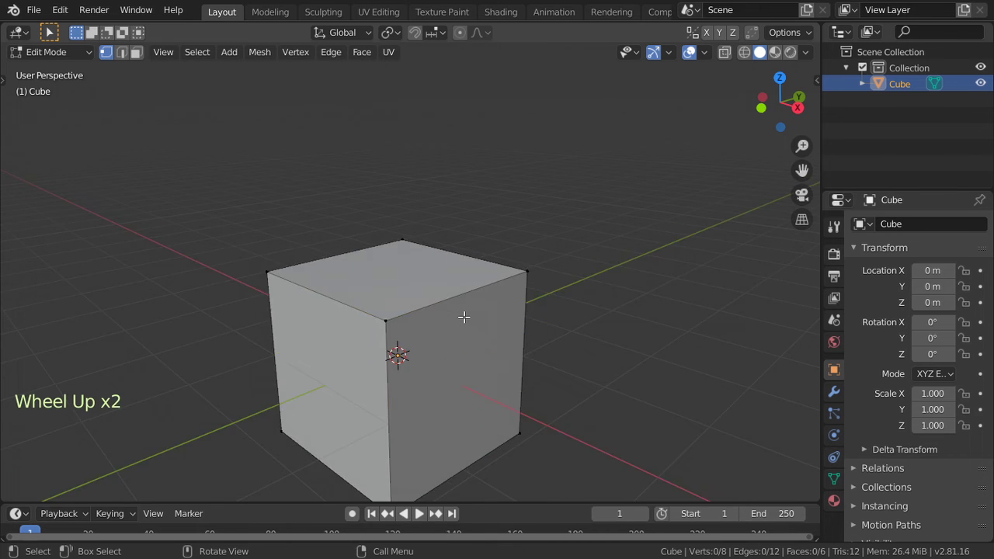
{"action": "scroll", "coordinate": [466, 315], "scroll_direction": "up", "scroll_amount": 1}
{"action": "left_click", "coordinate": [465, 317]}
{"action": "left_click", "coordinate": [554, 272], "text": "shift"}
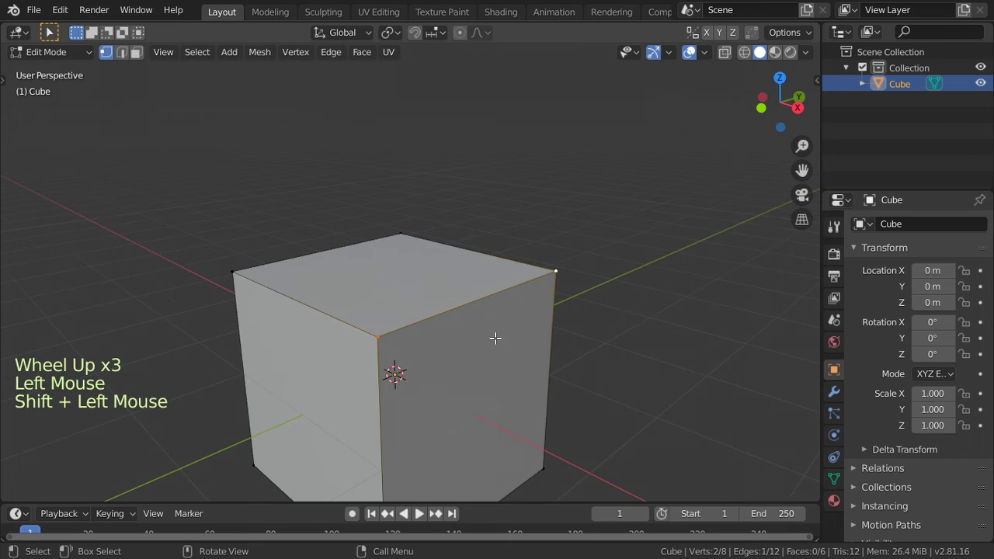
{"action": "scroll", "coordinate": [494, 340], "scroll_direction": "down", "scroll_amount": 3}
{"action": "key", "text": "ctrl+r"}
{"action": "left_click", "coordinate": [385, 288]}
{"action": "left_click", "coordinate": [385, 289]}
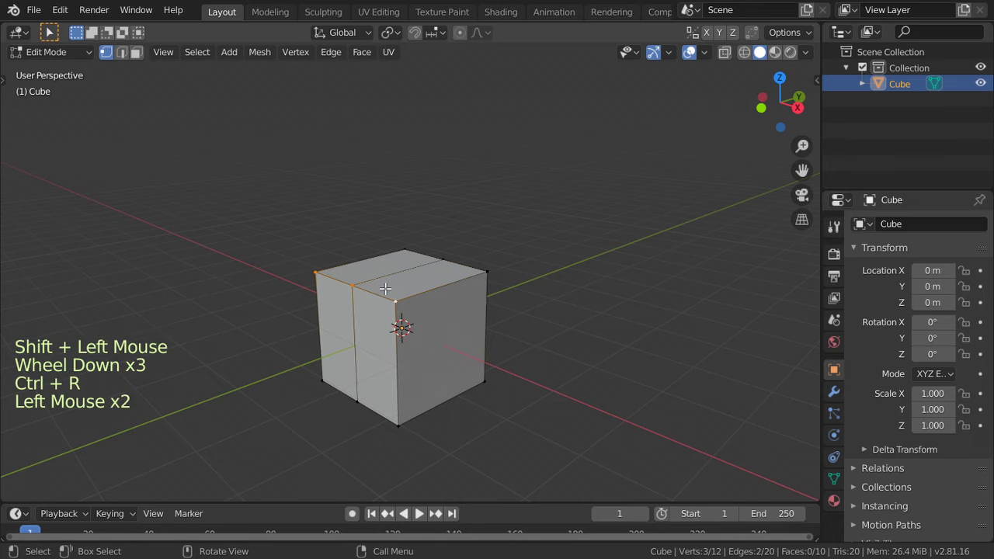
Select the new edge loop and scale it along Y into a ridge
{"action": "scroll", "coordinate": [482, 301], "scroll_direction": "up", "scroll_amount": 1}
{"action": "triple_click", "coordinate": [424, 268]}
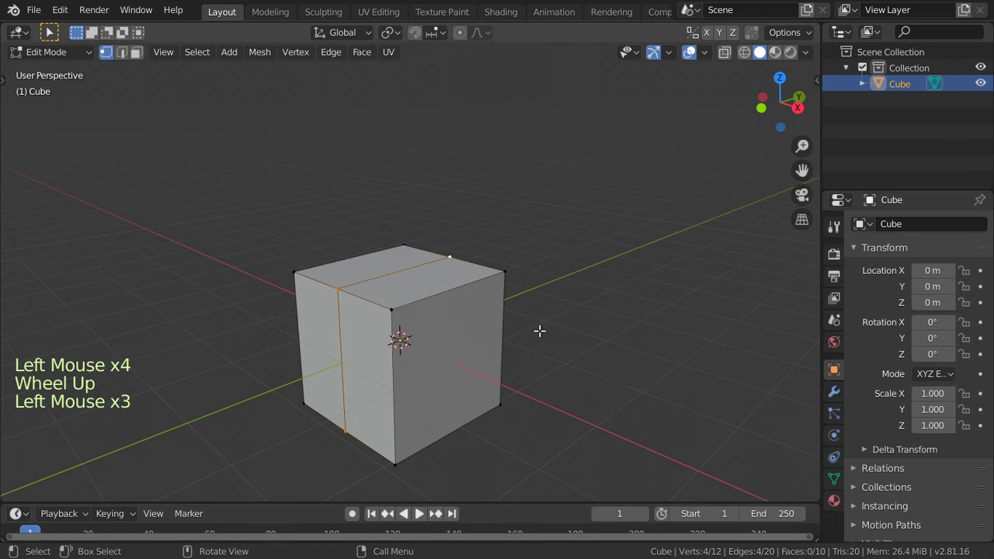
{"action": "key", "text": "s"}
{"action": "key", "text": "y"}
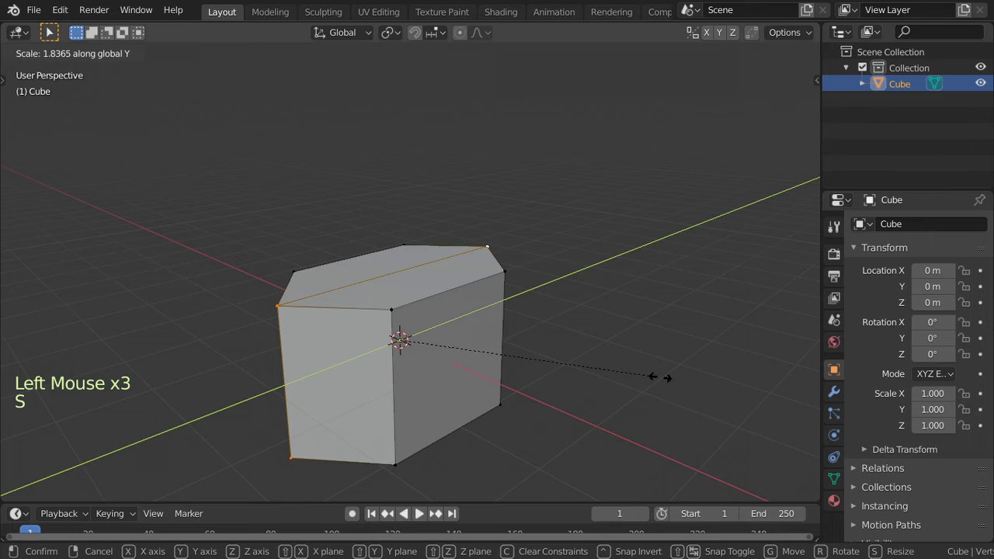
{"action": "left_click", "coordinate": [599, 356]}
{"action": "mouse_move", "coordinate": [599, 356]}
{"action": "middle_mouse_down"}
{"action": "mouse_move", "coordinate": [437, 344]}
{"action": "mouse_move", "coordinate": [443, 290]}
{"action": "middle_mouse_up"}
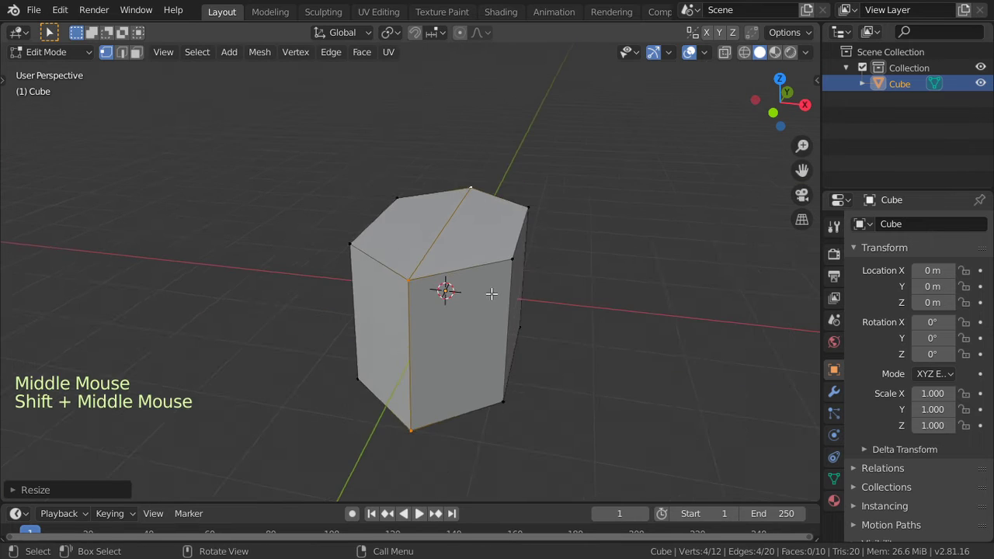
{"action": "scroll", "coordinate": [575, 261], "scroll_direction": "up", "scroll_amount": 2}
Vertex-slide a top corner vertex along its edges and down the front edge
{"action": "left_click", "coordinate": [575, 261]}
{"action": "middle_click_drag", "start_coordinate": [621, 326], "coordinate": [621, 326]}
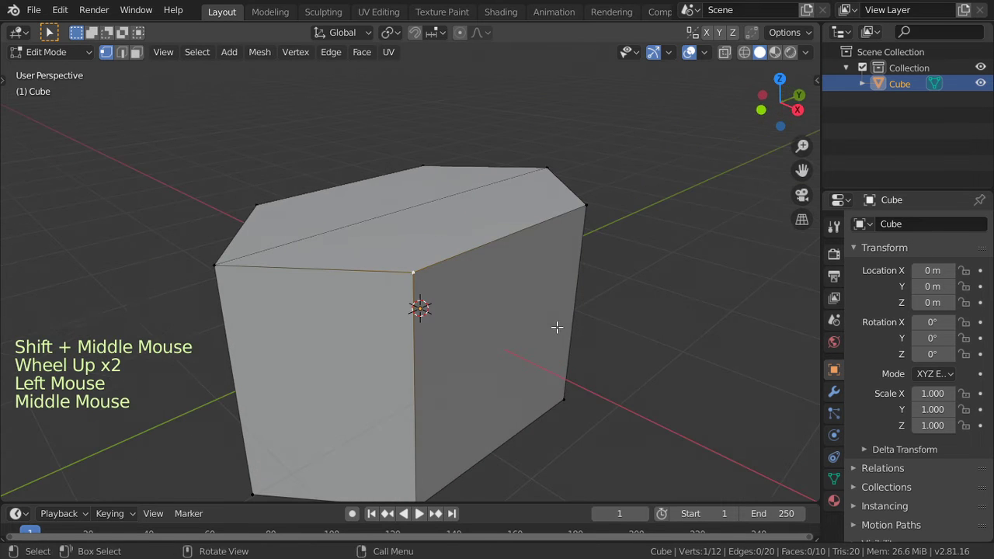
{"action": "key", "text": "g"}
{"action": "key", "text": "g"}
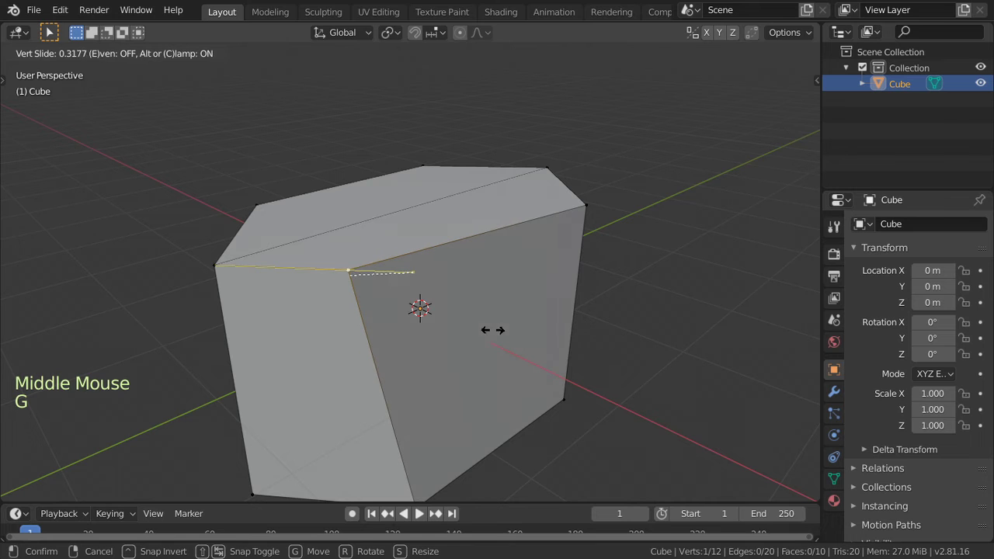
{"action": "left_click", "coordinate": [492, 330]}
{"action": "key", "text": "g"}
{"action": "key", "text": "g"}
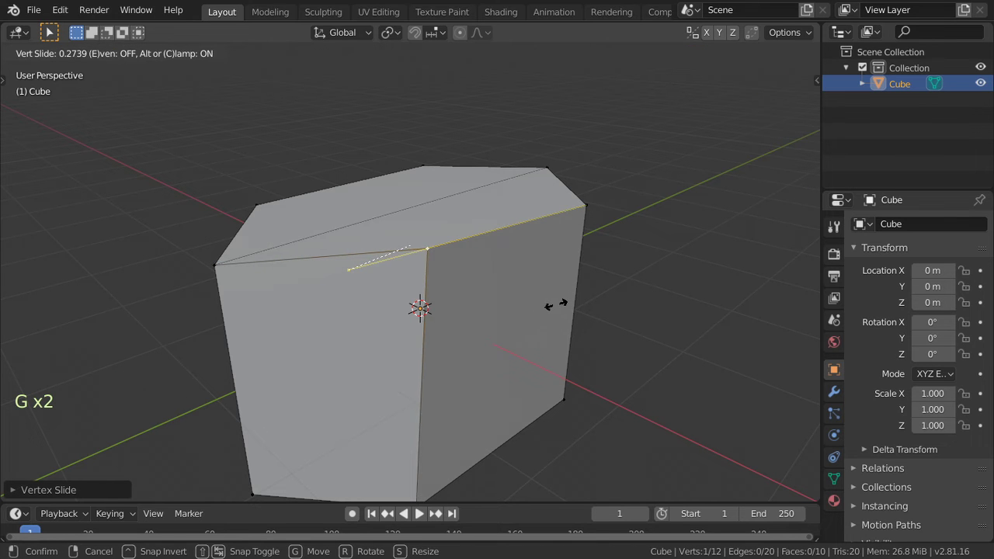
{"action": "left_click", "coordinate": [565, 302]}
{"action": "key", "text": "g"}
{"action": "key", "text": "g"}
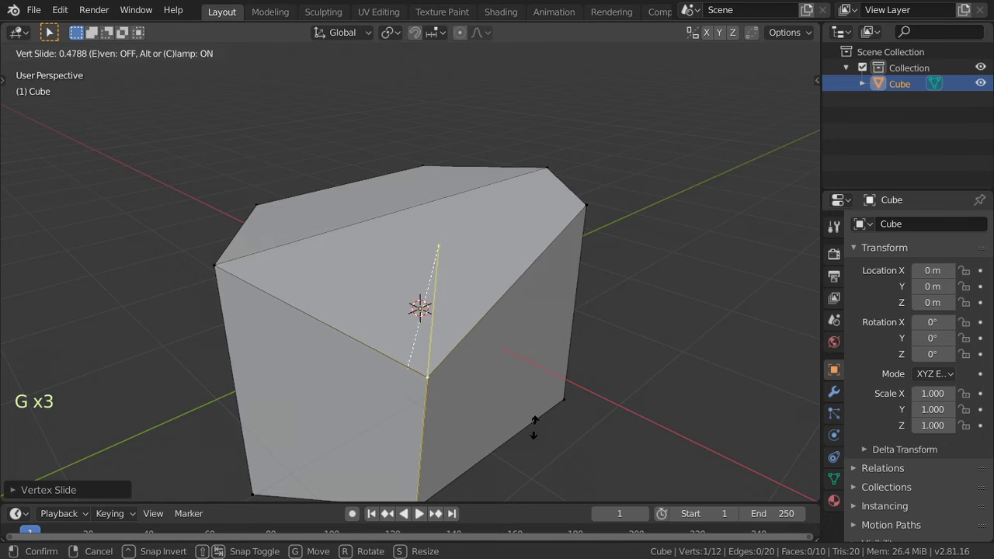
{"action": "left_click", "coordinate": [536, 404]}
{"action": "left_click", "coordinate": [586, 207], "text": "shift"}
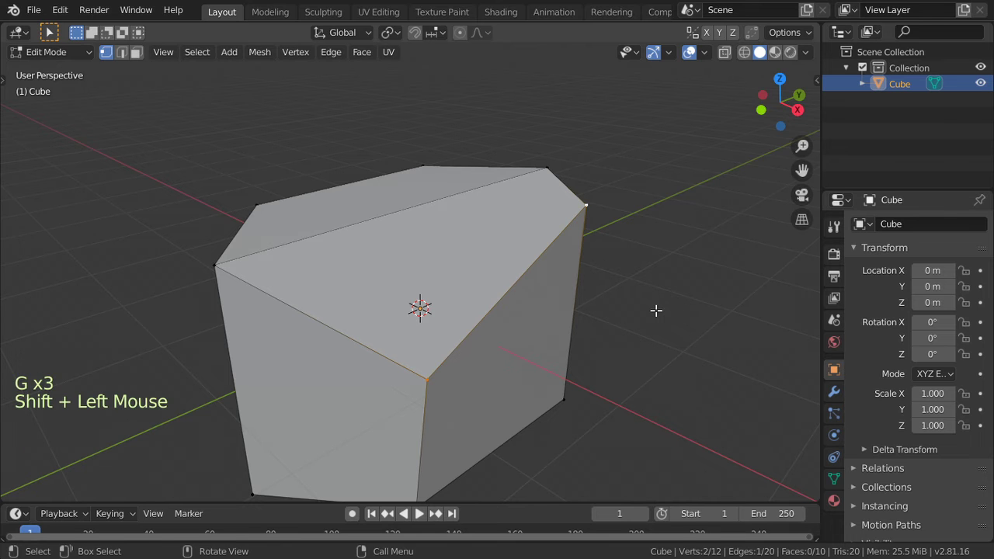
Slide the selected right-hand edge downward into an angled facet, then orbit to inspect
{"action": "key", "text": "g"}
{"action": "key", "text": "g"}
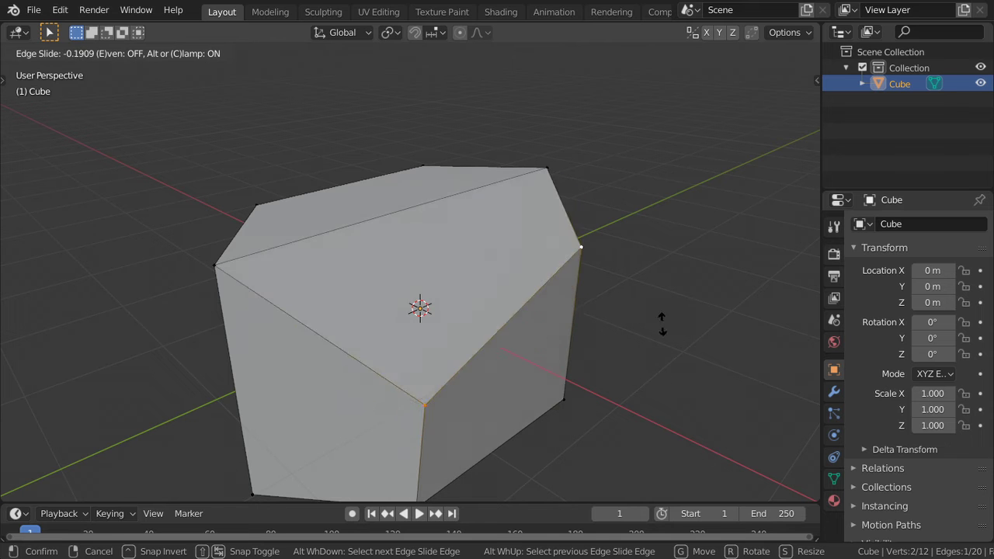
{"action": "left_click", "coordinate": [651, 382]}
{"action": "scroll", "coordinate": [651, 382], "scroll_direction": "down", "scroll_amount": 3}
{"action": "mouse_move", "coordinate": [535, 349]}
{"action": "middle_mouse_down"}
{"action": "mouse_move", "coordinate": [569, 324]}
{"action": "mouse_move", "coordinate": [545, 324]}
{"action": "middle_mouse_up"}
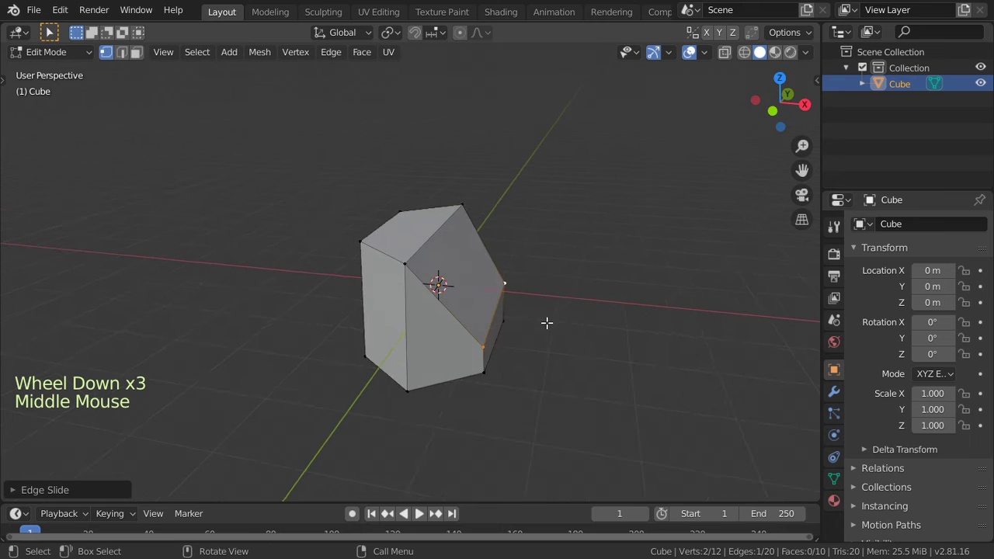
{"action": "scroll", "coordinate": [547, 323], "scroll_direction": "up", "scroll_amount": 1}
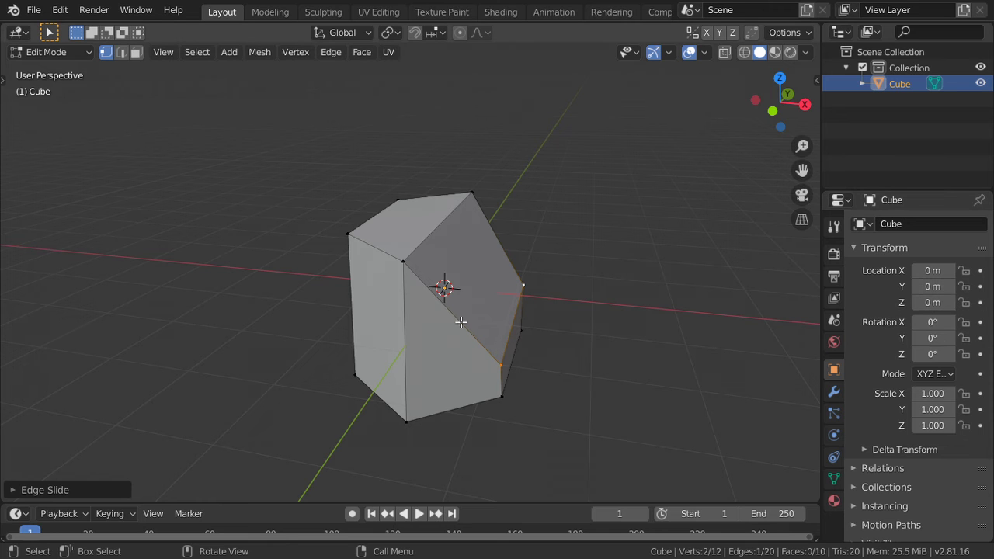
Rip two vertices from the lower front edges with Alt+V and drop them in place
{"action": "left_click", "coordinate": [416, 289]}
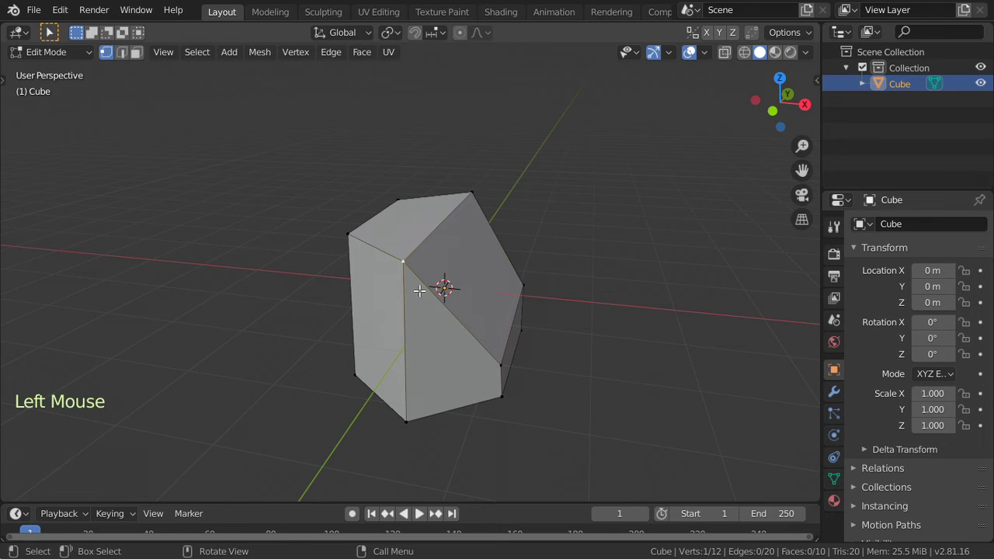
{"action": "scroll", "coordinate": [477, 355], "scroll_direction": "up", "scroll_amount": 1}
{"action": "left_click", "coordinate": [517, 374]}
{"action": "middle_click_drag", "start_coordinate": [626, 339], "coordinate": [545, 335]}
{"action": "key", "text": "alt+v"}
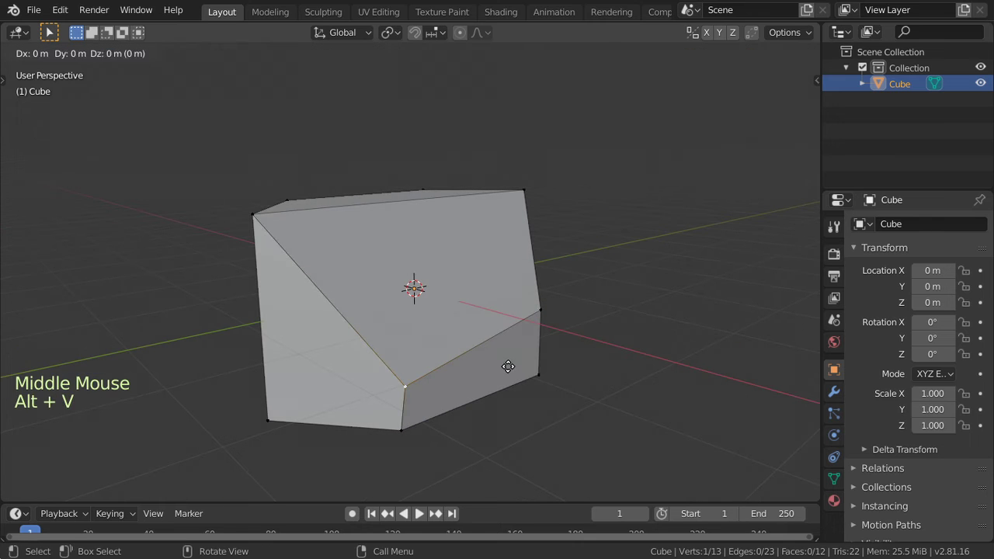
{"action": "left_click", "coordinate": [546, 353]}
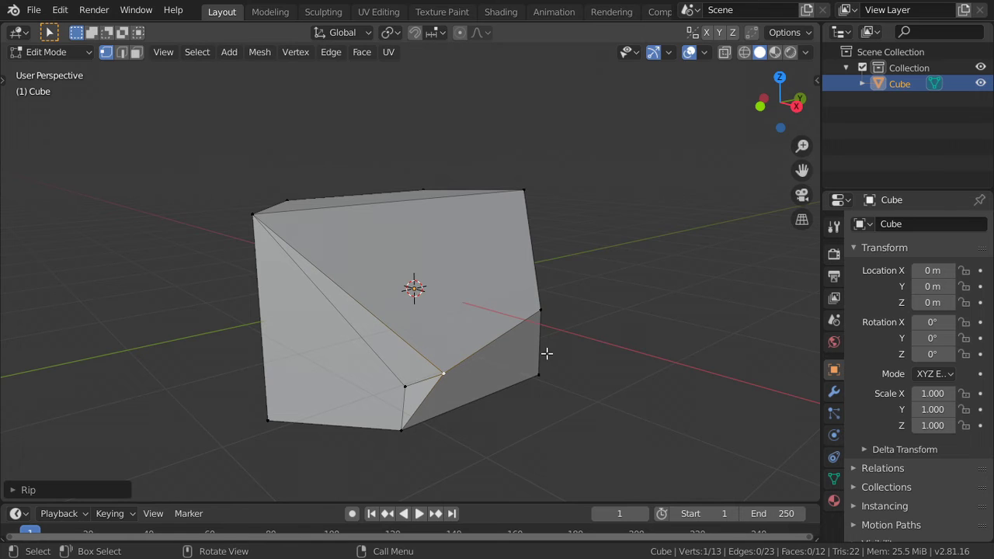
{"action": "scroll", "coordinate": [546, 351], "scroll_direction": "up", "scroll_amount": 1}
{"action": "left_click", "coordinate": [406, 414]}
{"action": "key", "text": "alt+v"}
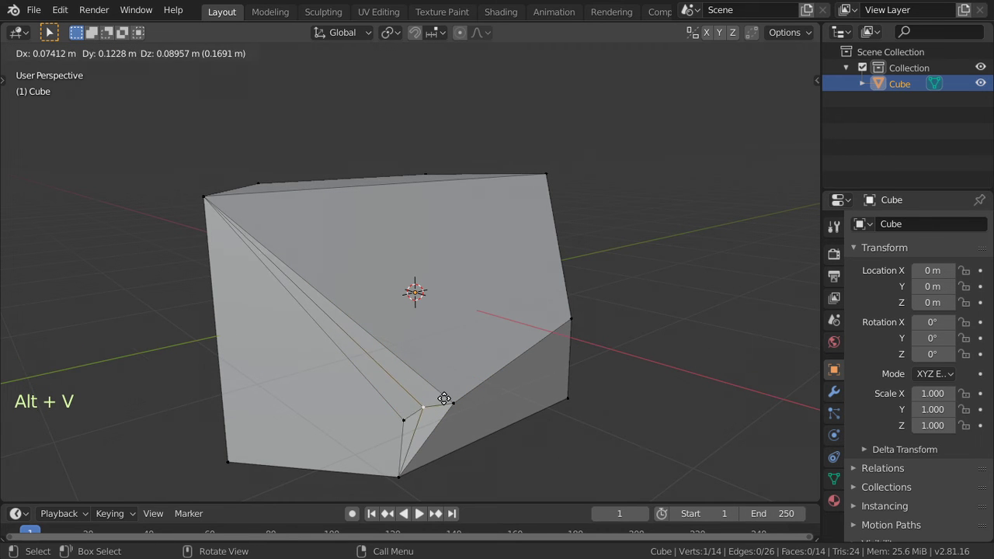
{"action": "left_click", "coordinate": [444, 401]}
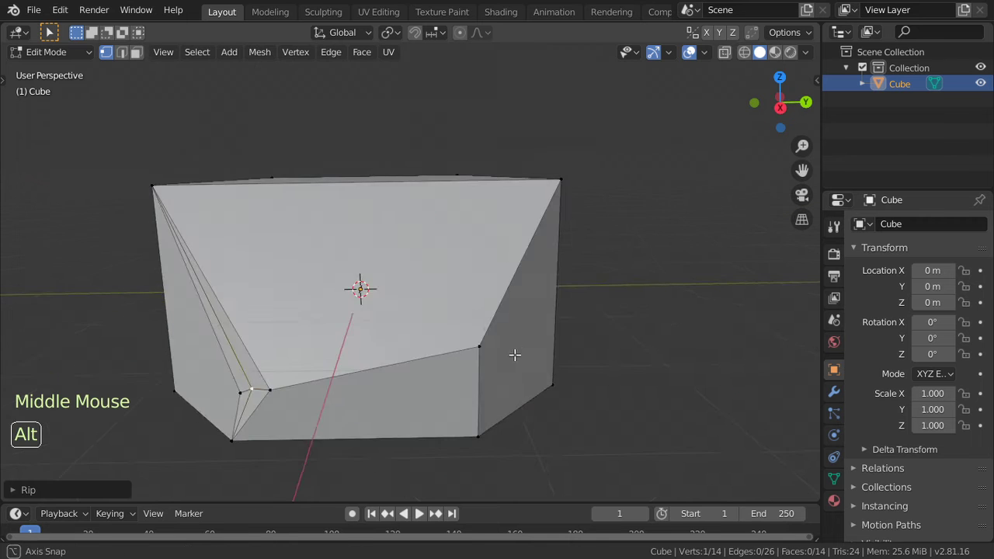
Rip the front corner vertex and vertex-slide it along its edge into position
{"action": "middle_click_drag", "start_coordinate": [524, 352], "coordinate": [444, 355]}
{"action": "left_click", "coordinate": [447, 356], "text": "alt"}
{"action": "key", "text": "alt+v"}
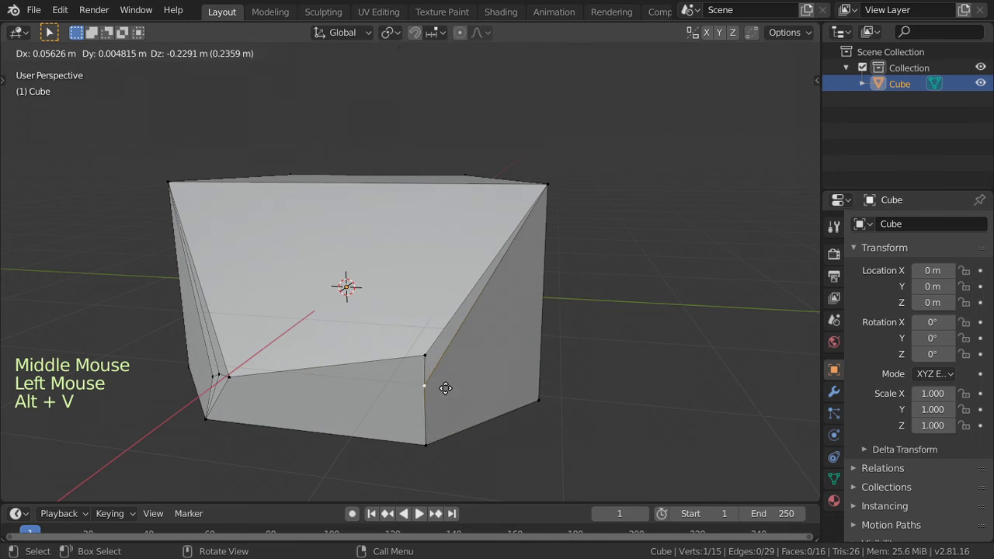
{"action": "left_click", "coordinate": [453, 388]}
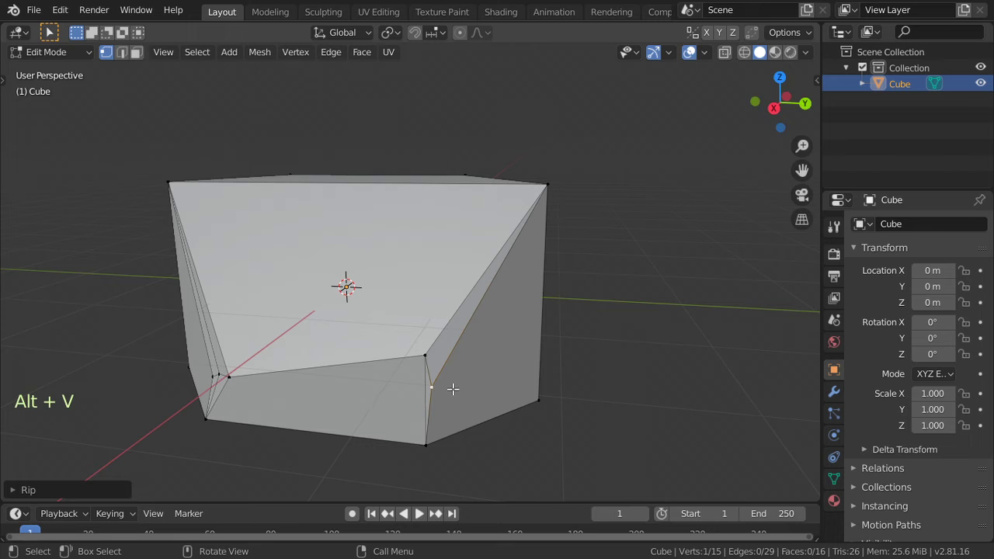
{"action": "key", "text": "g"}
{"action": "key", "text": "g"}
{"action": "left_click", "coordinate": [461, 351]}
{"action": "key", "text": "g"}
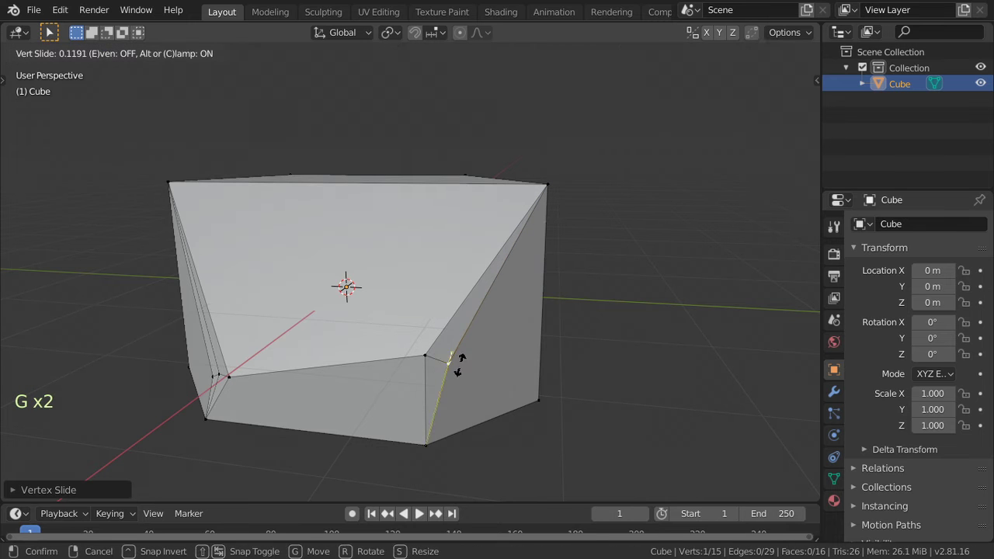
{"action": "left_click", "coordinate": [455, 373]}
{"action": "key", "text": "g"}
{"action": "left_click", "coordinate": [475, 340]}
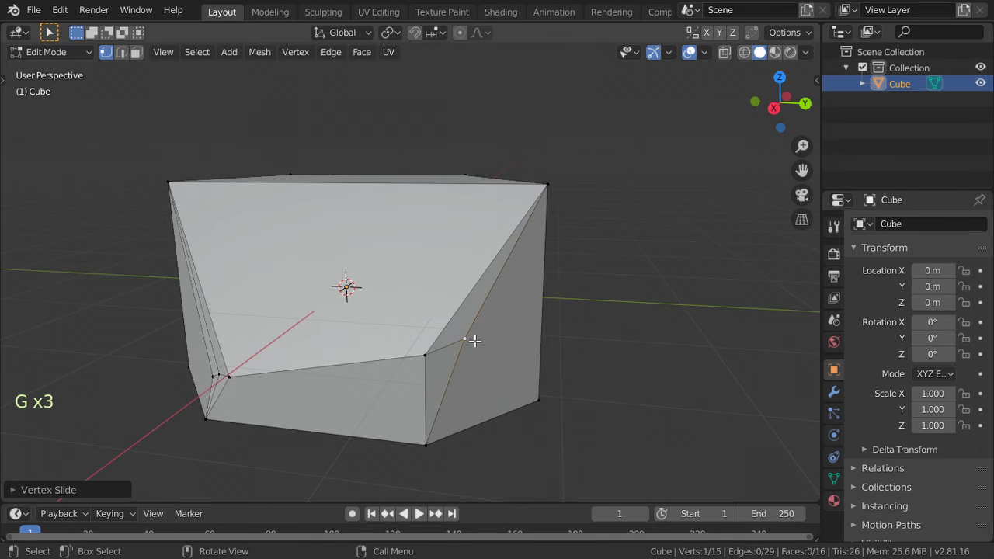
{"action": "key", "text": "g"}
{"action": "left_click", "coordinate": [512, 354]}
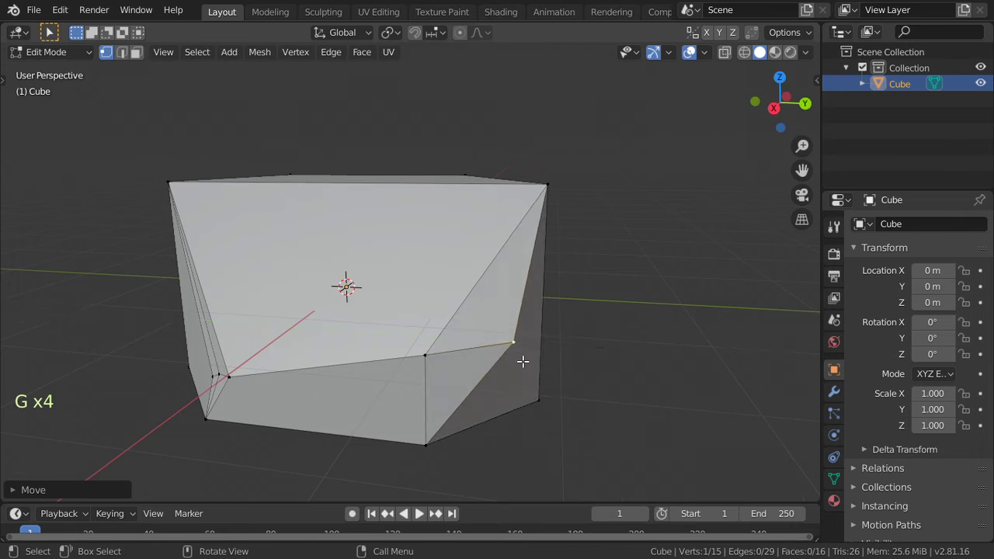
Merge the first pair of lower-left vertices At Center
{"action": "scroll", "coordinate": [522, 357], "scroll_direction": "down", "scroll_amount": 2}
{"action": "mouse_move", "coordinate": [521, 357]}
{"action": "middle_mouse_down", "text": "alt"}
{"action": "mouse_move", "coordinate": [494, 332]}
{"action": "mouse_move", "coordinate": [347, 391]}
{"action": "middle_mouse_up", "text": "alt"}
{"action": "scroll", "coordinate": [347, 391], "scroll_direction": "up", "scroll_amount": 1}
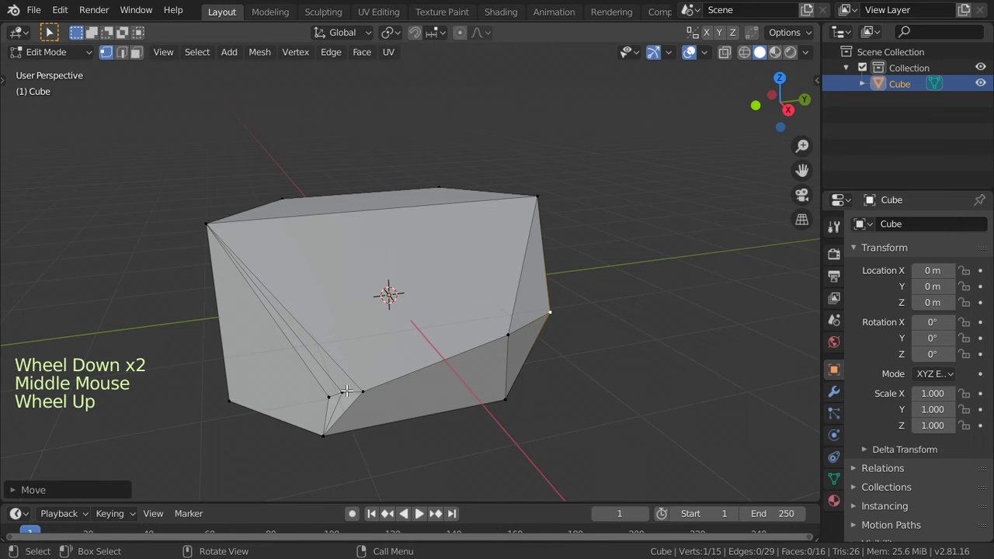
{"action": "left_click", "coordinate": [353, 396]}
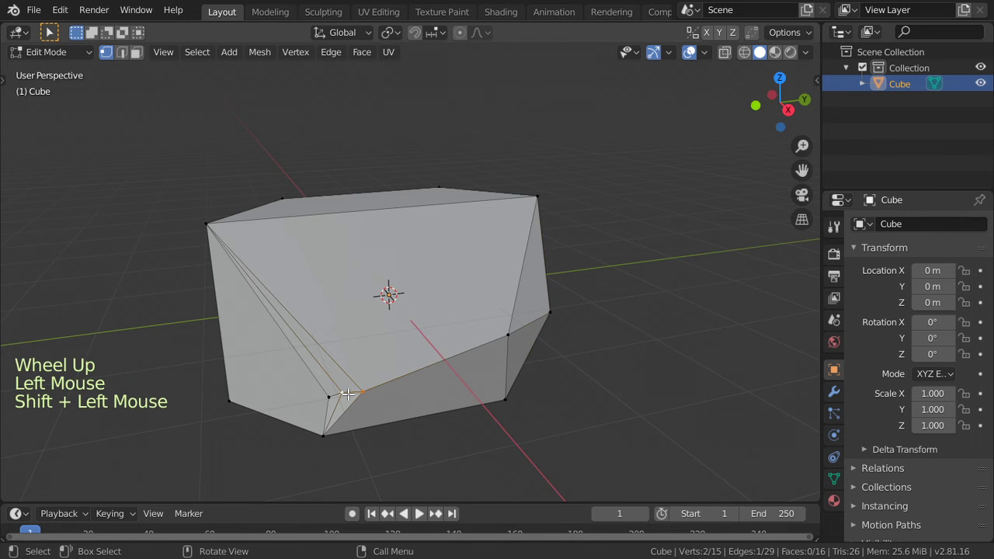
{"action": "key", "text": "alt+m"}
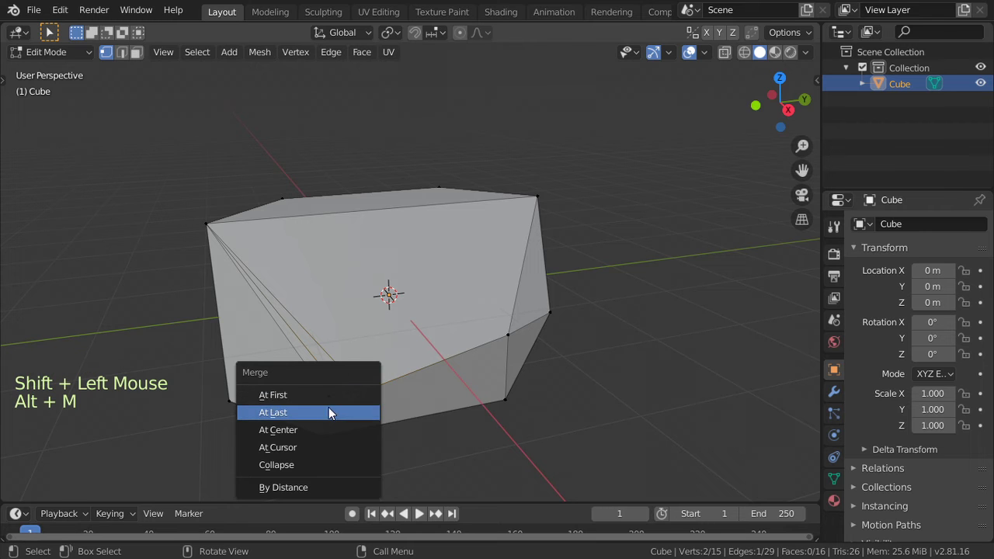
{"action": "left_click", "coordinate": [327, 426]}
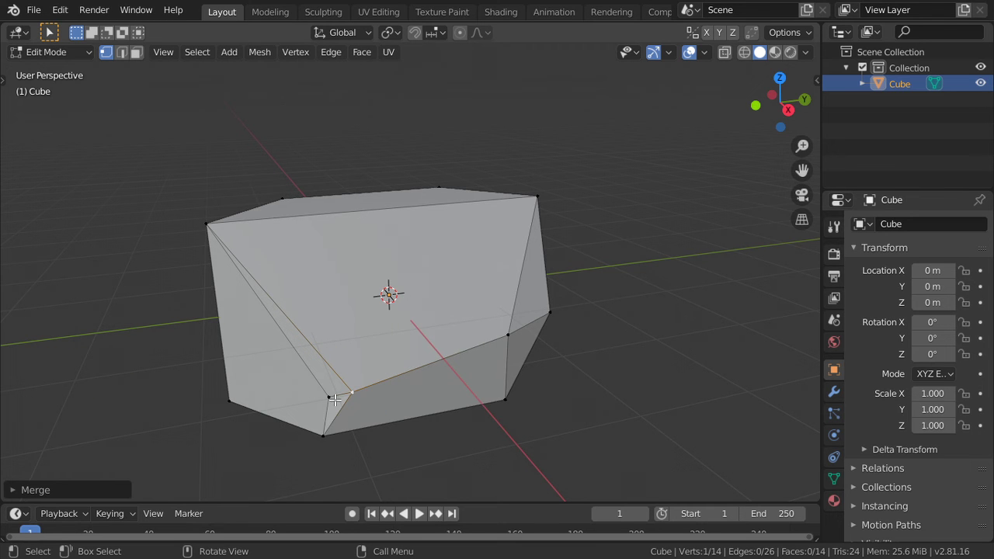
Merge the lower-left vertex and bottom corner vertex At Last
{"action": "left_click", "coordinate": [334, 399]}
{"action": "left_click", "coordinate": [323, 433], "text": "shift"}
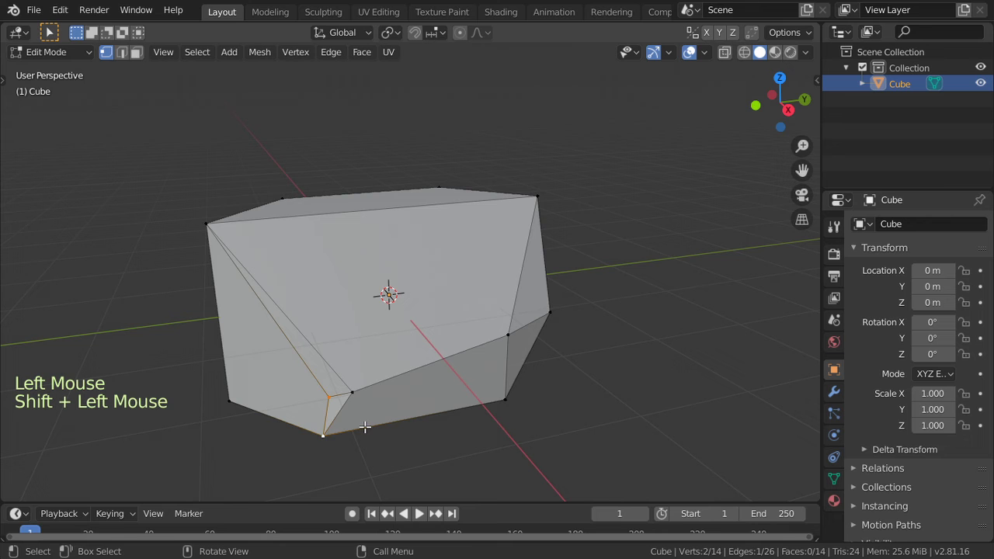
{"action": "key", "text": "alt+m"}
{"action": "left_click", "coordinate": [347, 405]}
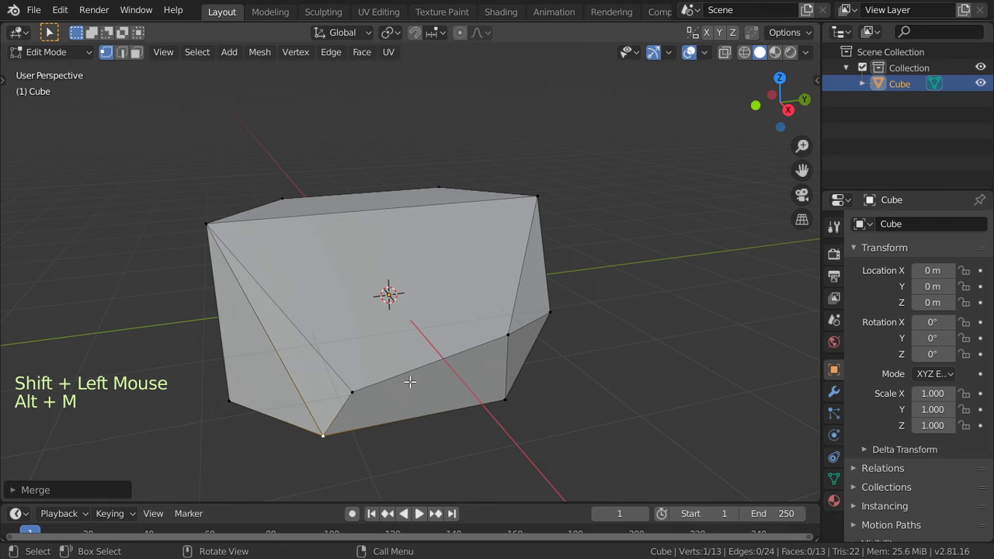
Cancel a loop cut, switch to edge select, browse the Edge menu, and orbit the rock
{"action": "key", "text": "ctrl+r"}
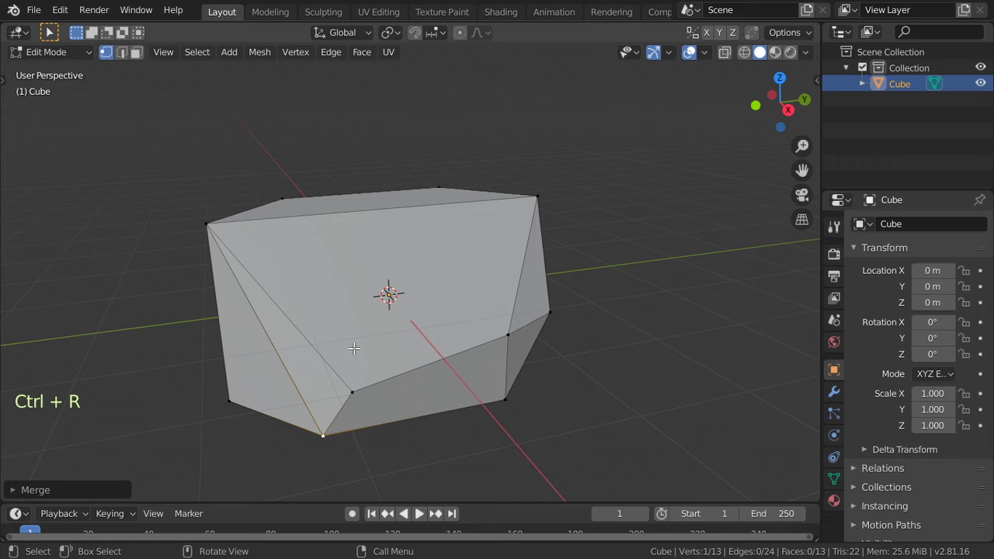
{"action": "left_click", "coordinate": [413, 380]}
{"action": "key", "text": "2"}
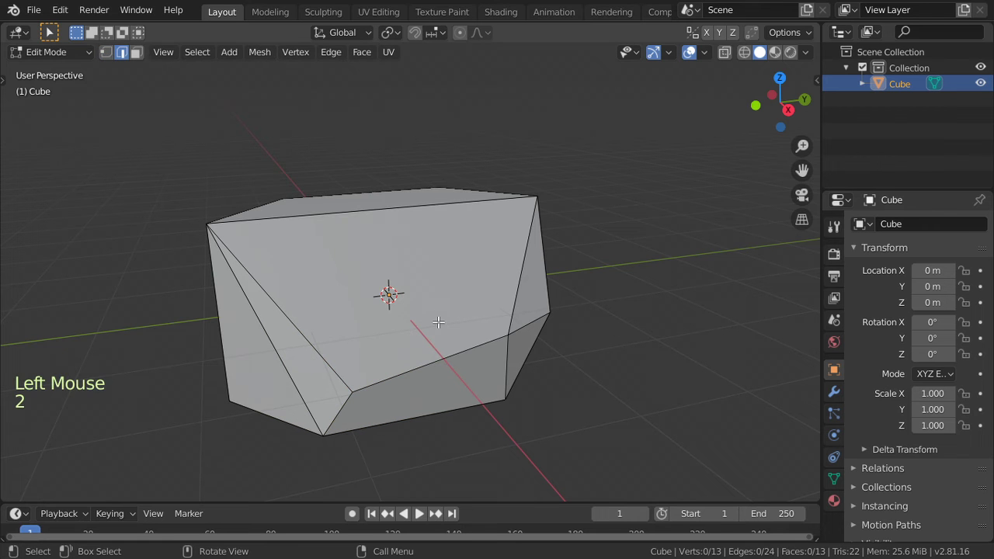
{"action": "key", "text": "ctrl+e"}
{"action": "left_click", "coordinate": [437, 321]}
{"action": "left_click", "coordinate": [428, 375]}
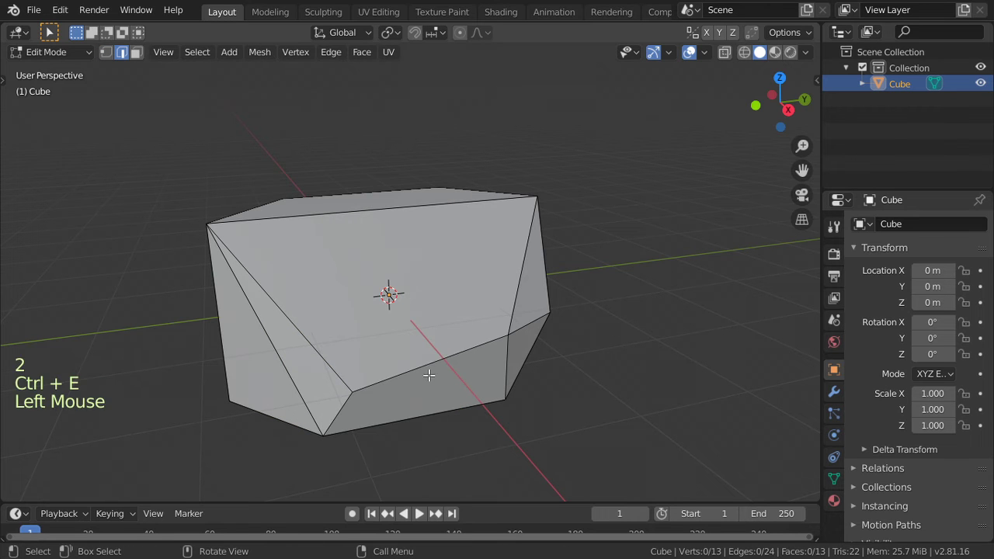
{"action": "key", "text": "ctrl+e"}
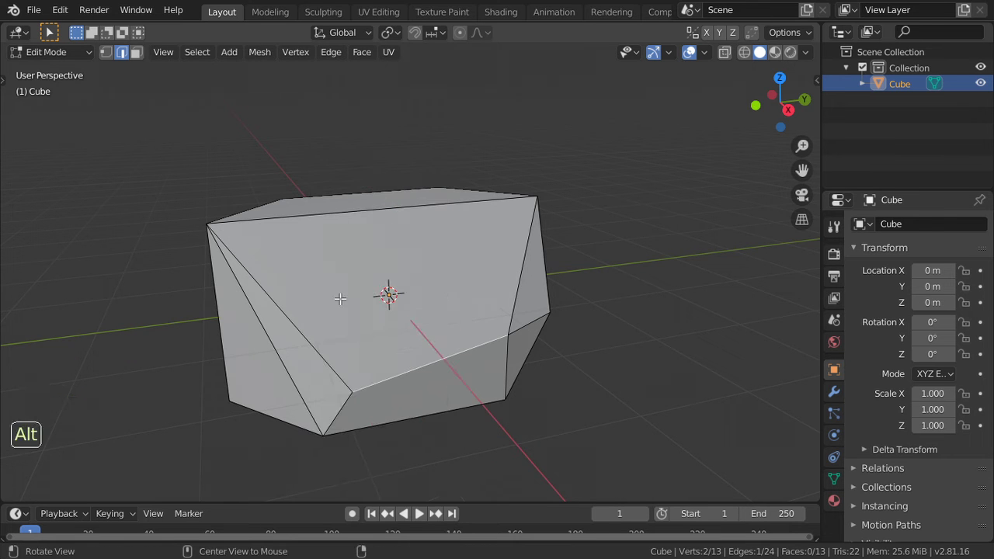
{"action": "mouse_move", "coordinate": [435, 295]}
{"action": "middle_mouse_down", "text": "alt"}
{"action": "mouse_move", "coordinate": [502, 322]}
{"action": "mouse_move", "coordinate": [458, 278]}
{"action": "middle_mouse_up", "text": "alt"}
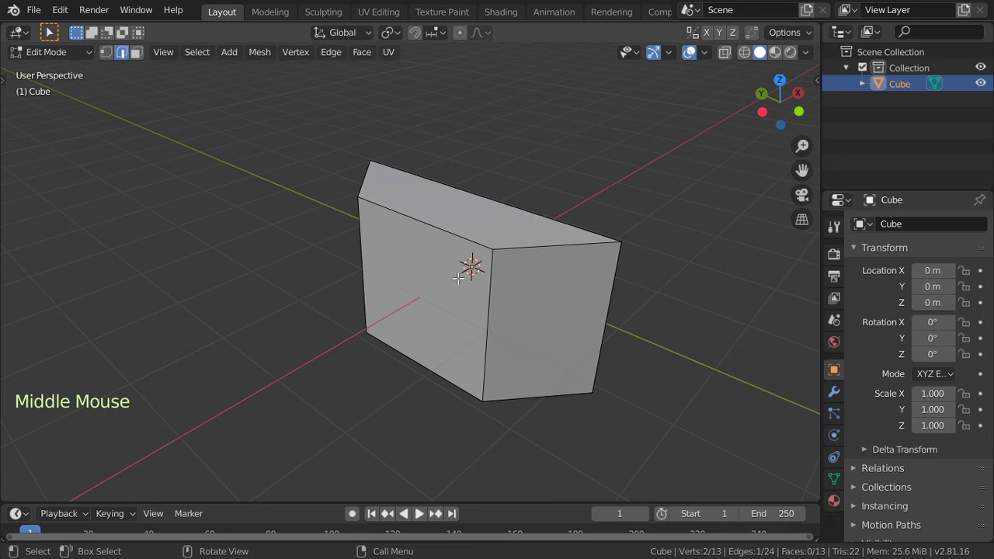
Bevel the top front and vertical front edges with several segments via Bevel Edges
{"action": "left_click", "coordinate": [435, 236]}
{"action": "left_click", "coordinate": [505, 266], "text": "shift"}
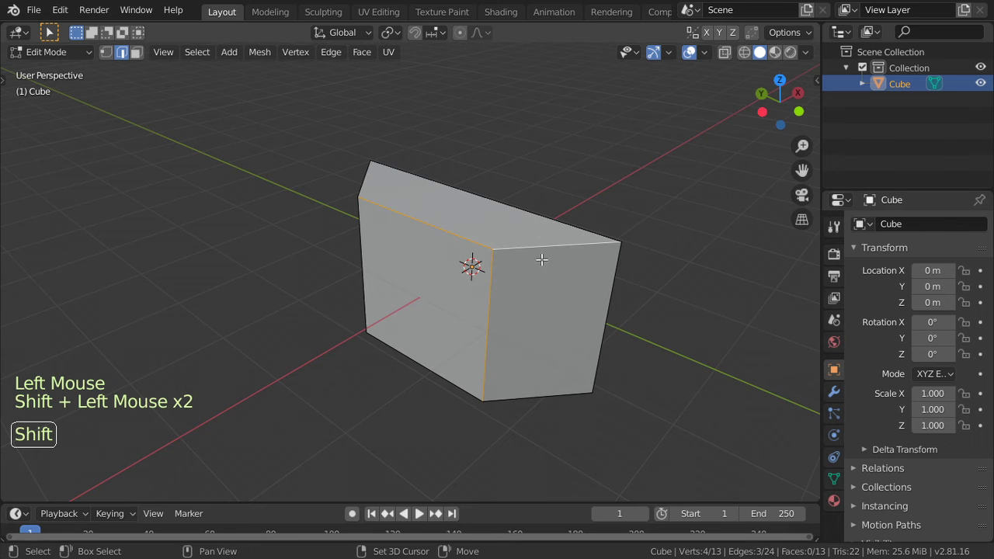
{"action": "key", "text": "ctrl+b"}
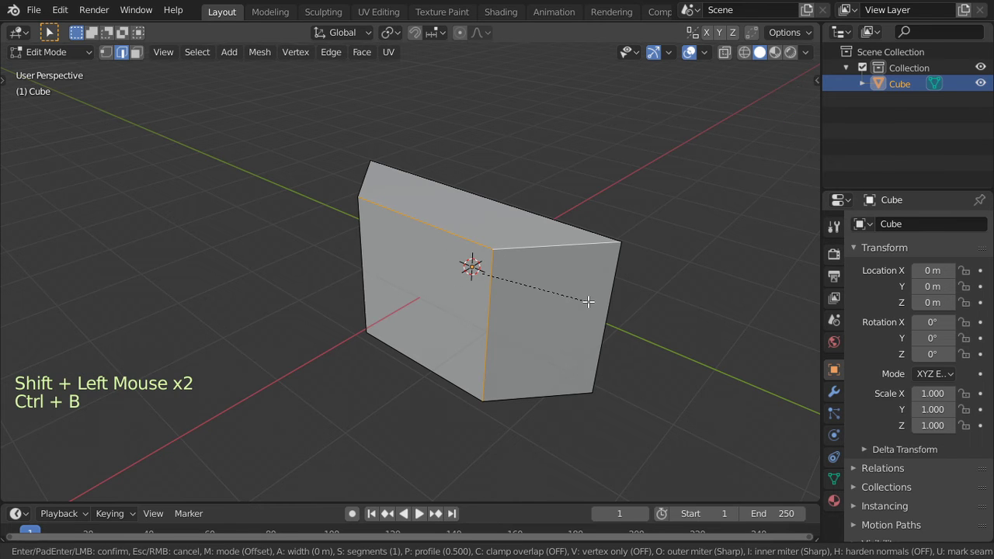
{"action": "key", "text": "Escape"}
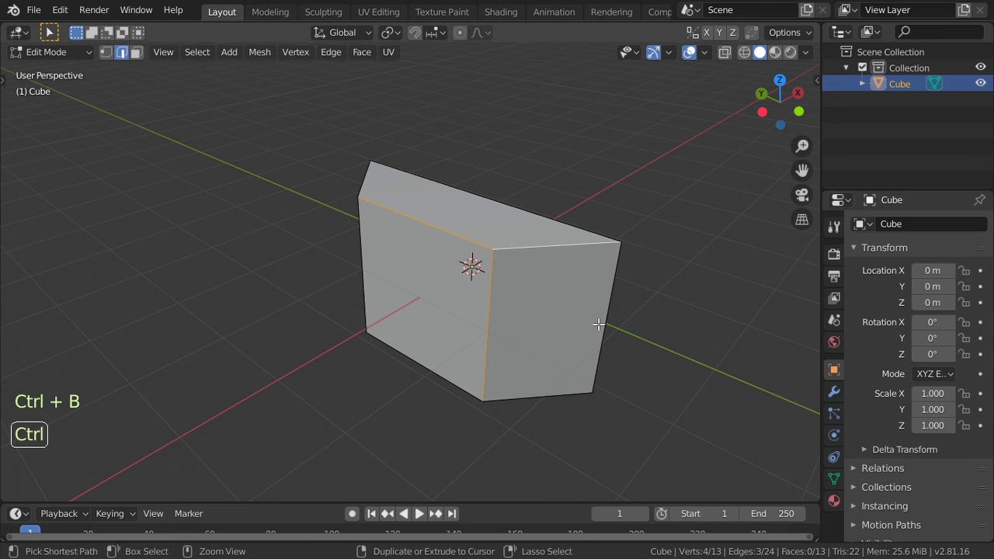
{"action": "key", "text": "ctrl+e"}
{"action": "left_click", "coordinate": [536, 204]}
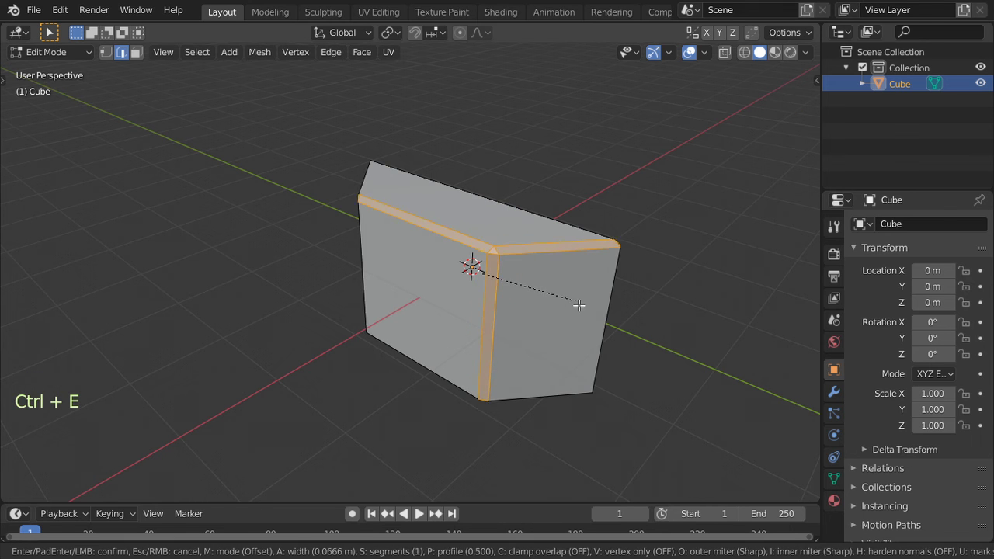
{"action": "scroll", "coordinate": [580, 313], "scroll_direction": "up", "scroll_amount": 1}
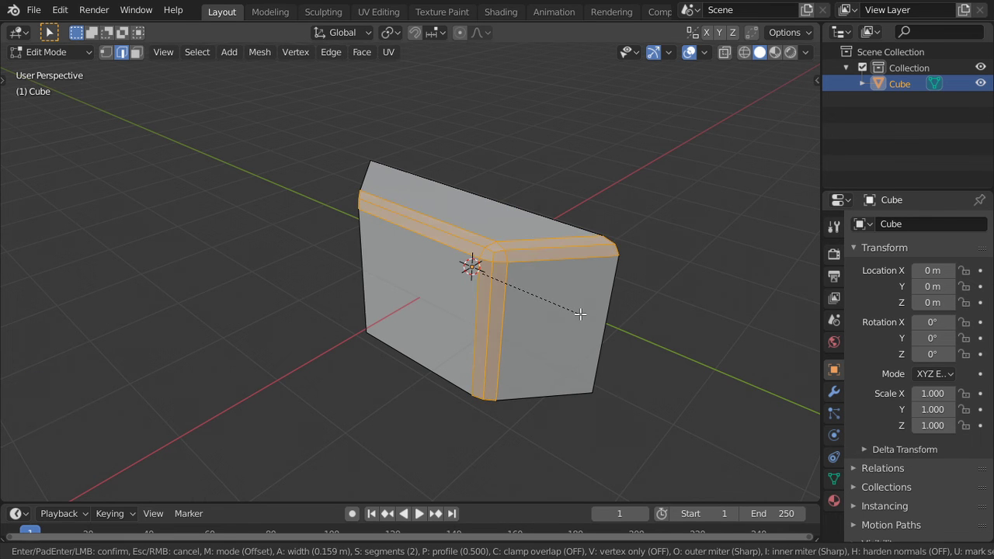
{"action": "left_click", "coordinate": [580, 314]}
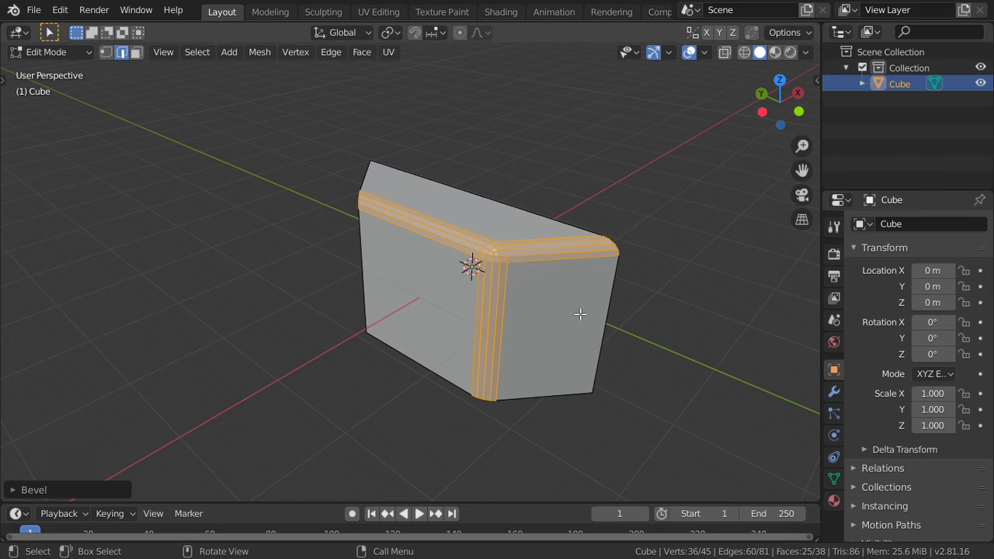
Flatten the bevel profile, narrow its width to 0.119 m, and keep 4 segments
{"action": "left_click", "coordinate": [93, 490]}
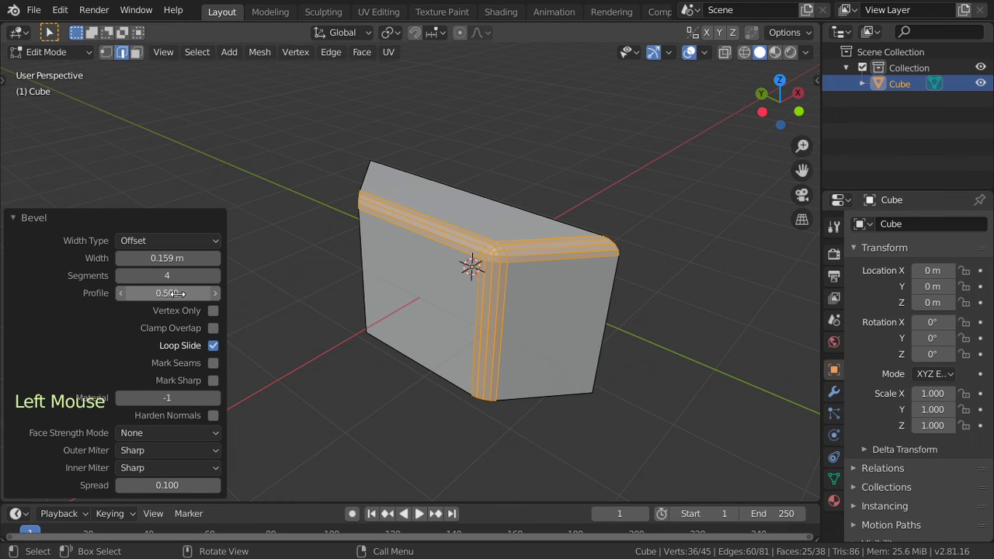
{"action": "left_click_drag", "start_coordinate": [173, 292], "coordinate": [146, 293]}
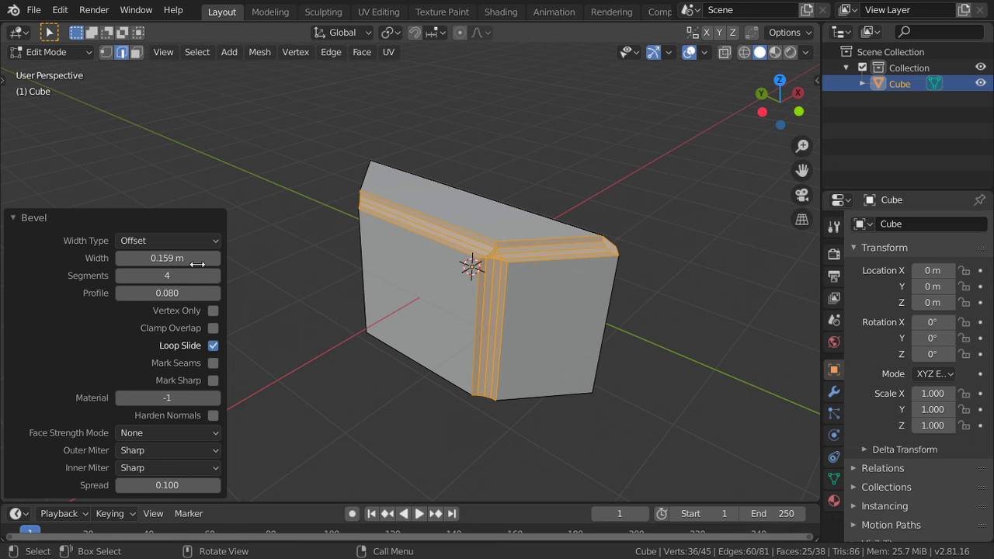
{"action": "left_click_drag", "start_coordinate": [185, 258], "coordinate": [156, 258]}
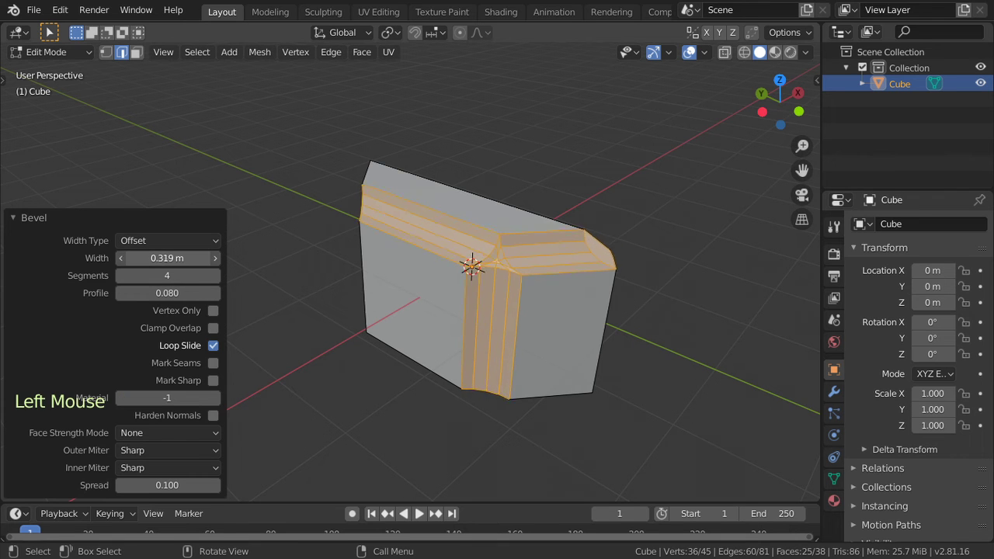
{"action": "left_click", "coordinate": [215, 275]}
{"action": "scroll", "coordinate": [476, 249], "scroll_direction": "up", "scroll_amount": 1}
{"action": "scroll", "coordinate": [477, 245], "scroll_direction": "up", "scroll_amount": 2}
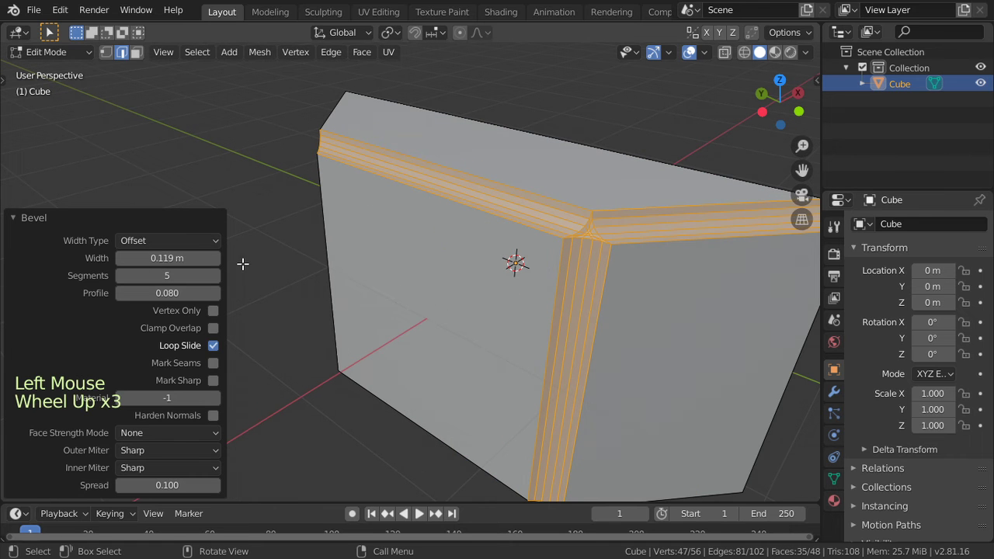
{"action": "left_click", "coordinate": [119, 276]}
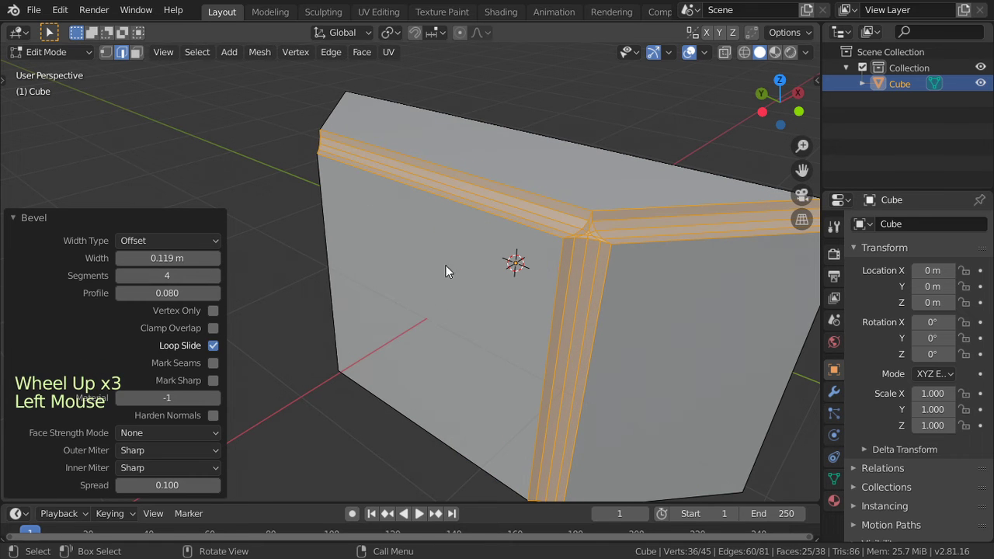
{"action": "scroll", "coordinate": [519, 282], "scroll_direction": "down", "scroll_amount": 3}
{"action": "left_click", "coordinate": [166, 220]}
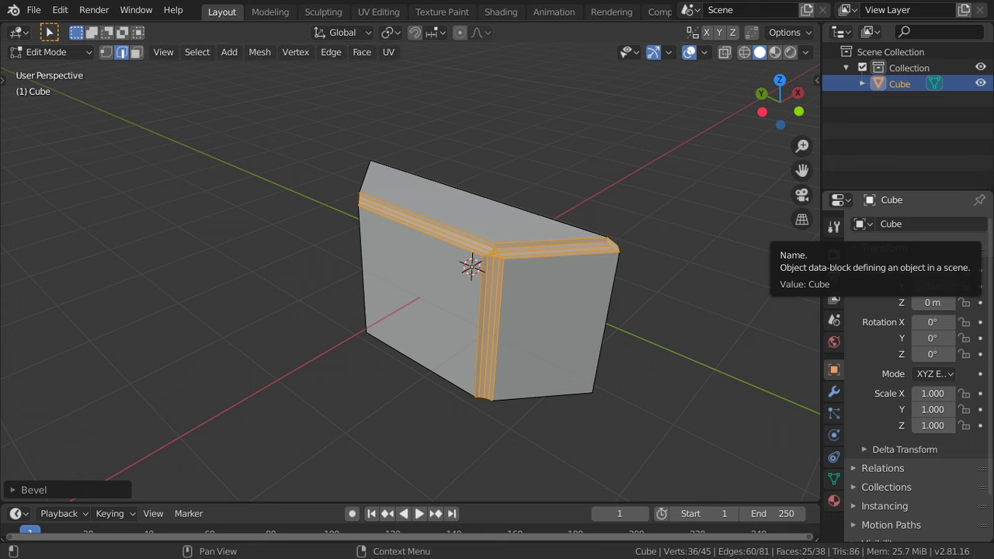
Rip a lower-edge corner vertex away and move the vertex left behind further inward
{"action": "left_click", "coordinate": [494, 252]}
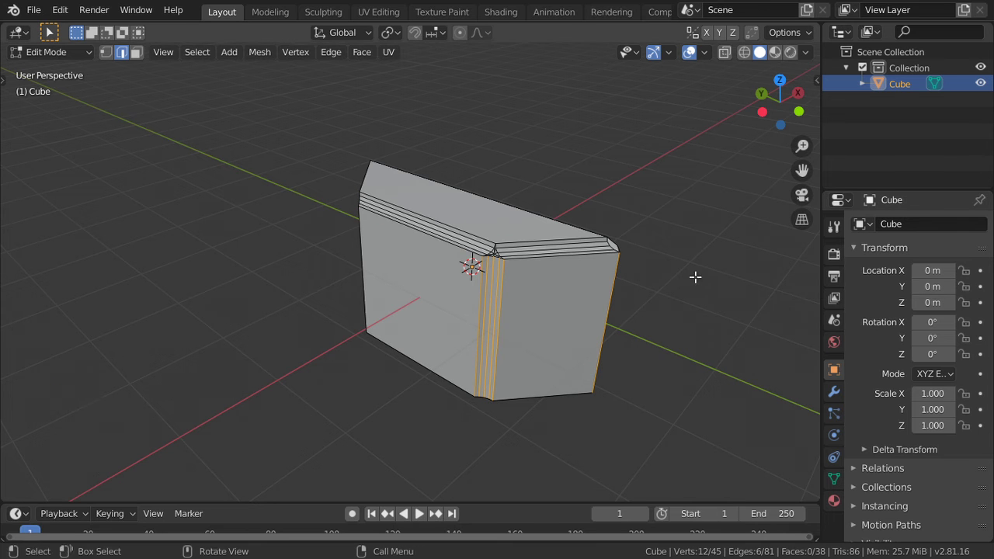
{"action": "left_click_drag", "start_coordinate": [694, 277], "coordinate": [466, 270]}
{"action": "mouse_move", "coordinate": [694, 288]}
{"action": "middle_mouse_down", "text": "alt"}
{"action": "mouse_move", "coordinate": [579, 296]}
{"action": "mouse_move", "coordinate": [504, 281]}
{"action": "middle_mouse_up", "text": "alt"}
{"action": "scroll", "coordinate": [501, 278], "scroll_direction": "up", "scroll_amount": 2}
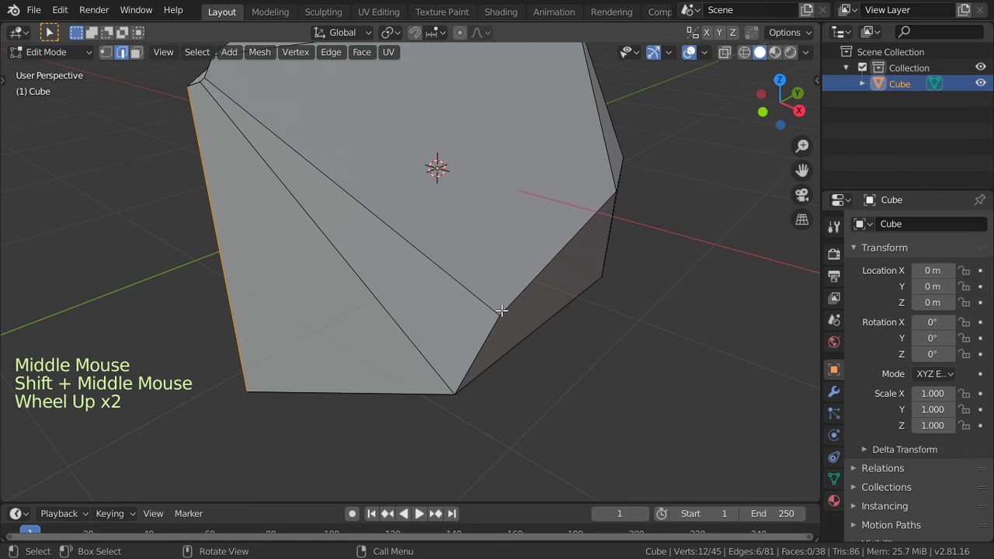
{"action": "key", "text": "1"}
{"action": "left_click", "coordinate": [503, 313]}
{"action": "key", "text": "v"}
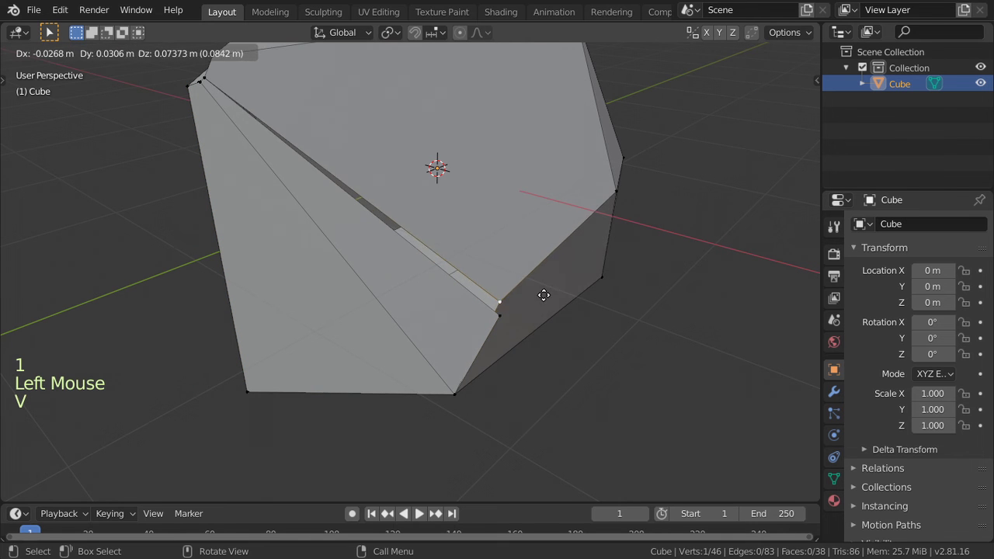
{"action": "left_click", "coordinate": [581, 257]}
{"action": "left_click", "coordinate": [501, 312]}
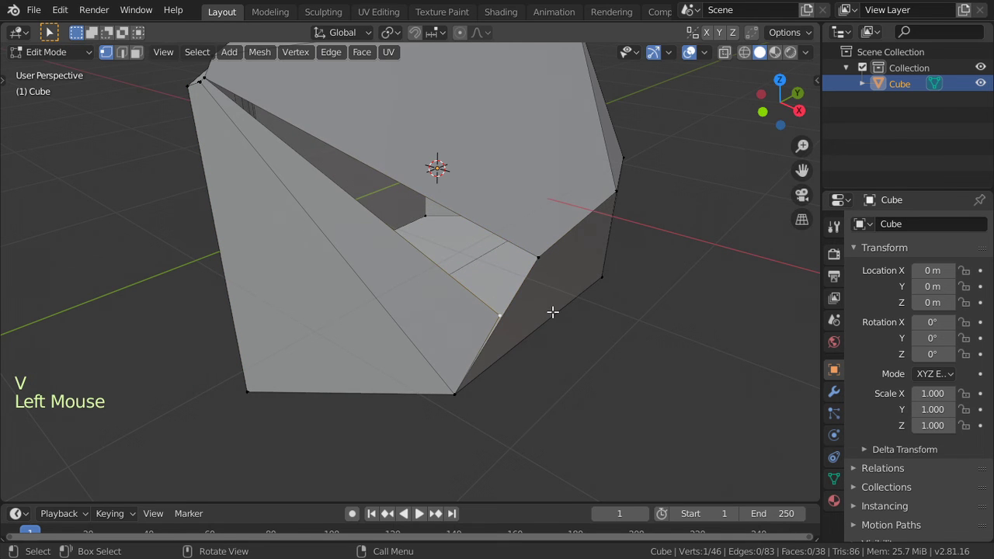
{"action": "key", "text": "g"}
{"action": "left_click", "coordinate": [511, 326]}
Rip the lower corner vertex to widen the gap, shift a neighbour up-left, and select more vertices
{"action": "left_click", "coordinate": [469, 392]}
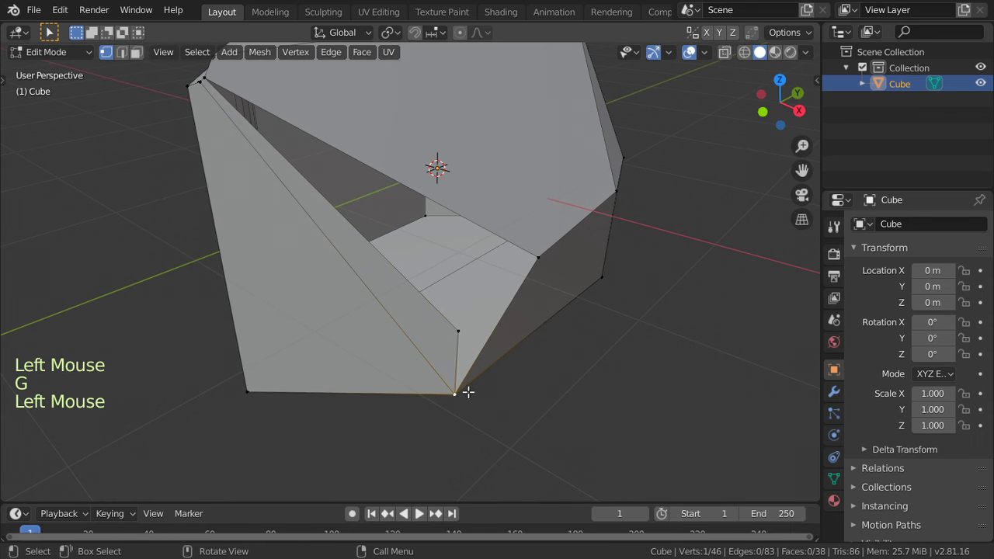
{"action": "key", "text": "v"}
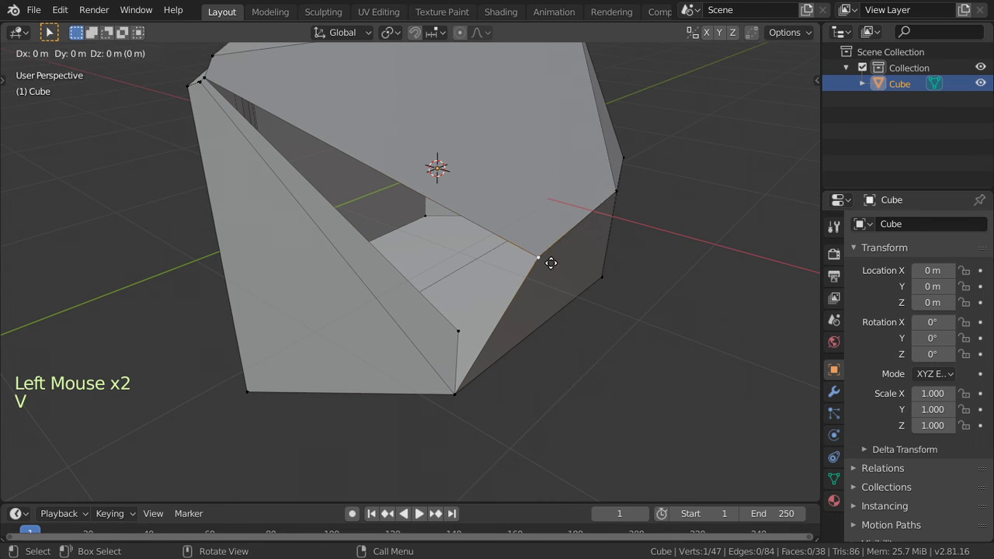
{"action": "left_click", "coordinate": [542, 311]}
{"action": "left_click", "coordinate": [531, 260]}
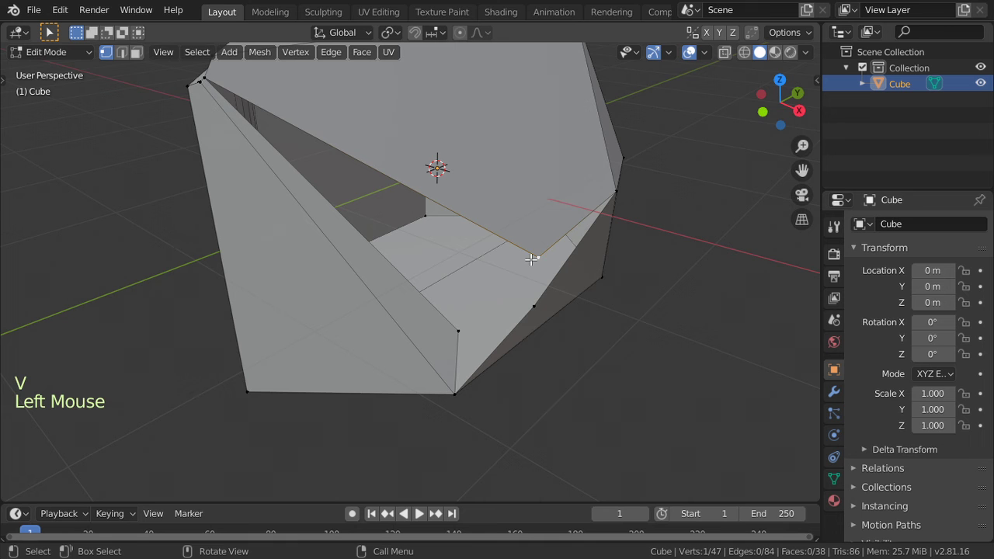
{"action": "key", "text": "g"}
{"action": "left_click", "coordinate": [503, 236]}
{"action": "left_click", "coordinate": [533, 269], "text": "shift"}
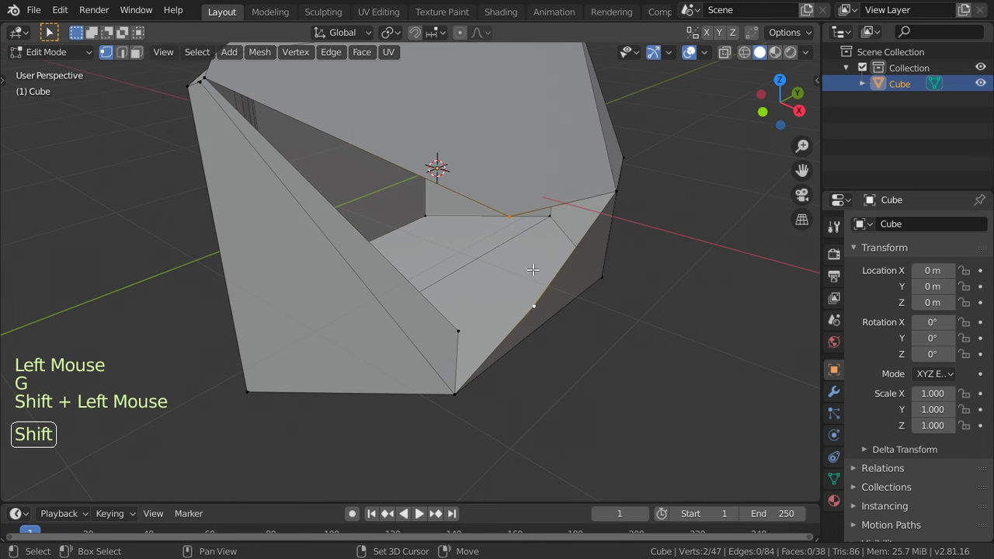
{"action": "left_click", "coordinate": [603, 203], "text": "shift"}
{"action": "scroll", "coordinate": [512, 222], "scroll_direction": "down", "scroll_amount": 3}
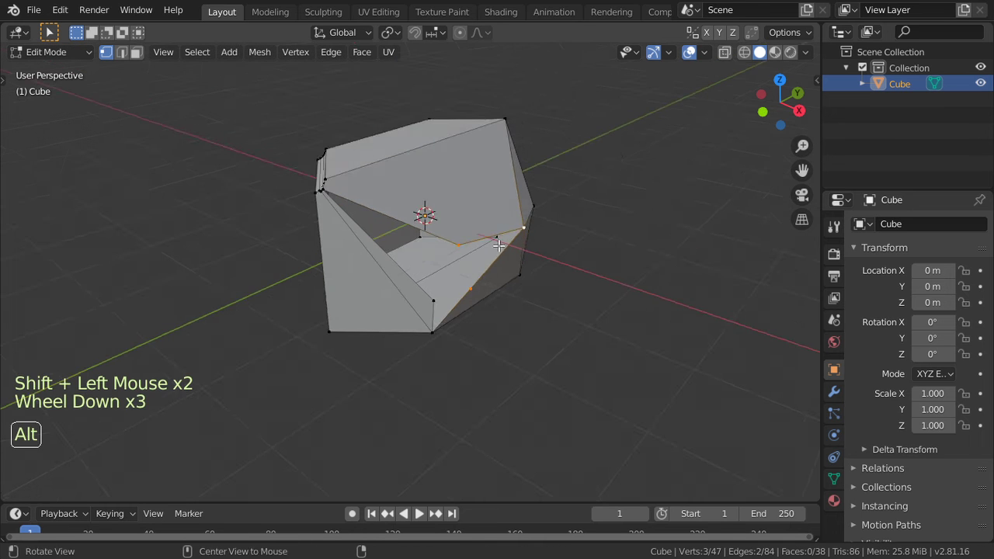
{"action": "middle_click_drag", "start_coordinate": [512, 222], "coordinate": [528, 283], "text": "alt"}
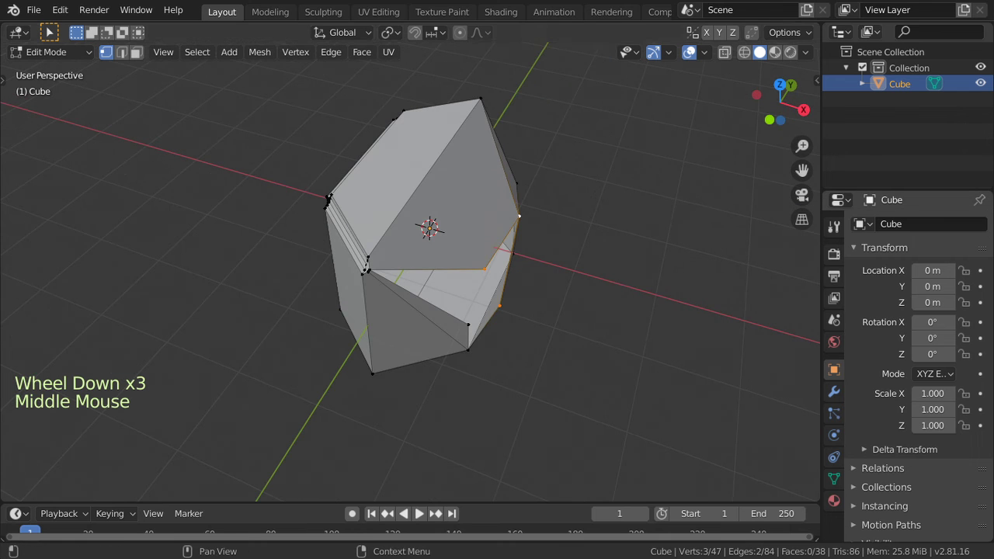
Poke the cube's front face into triangles around a new centre vertex
{"action": "key", "text": "ctrl+f"}
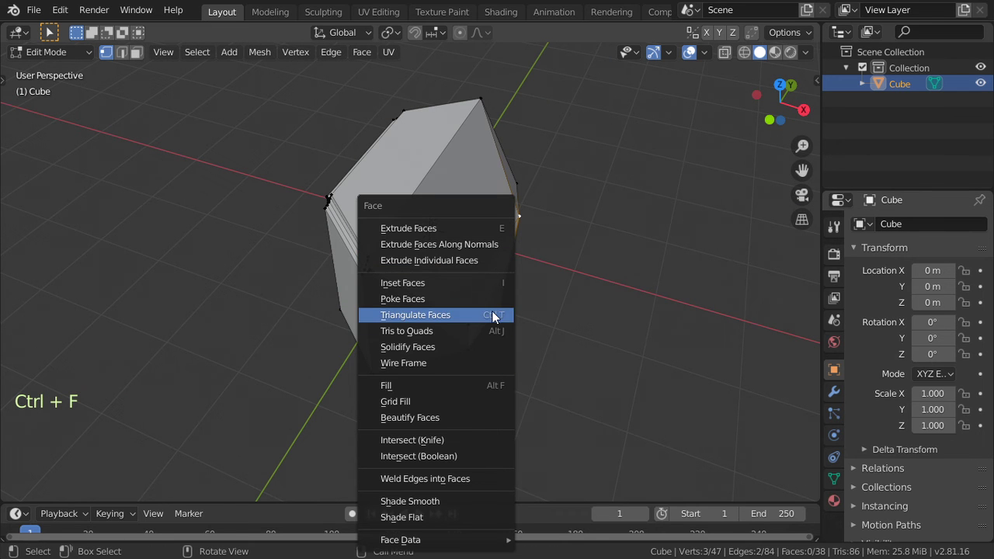
{"action": "middle_click_drag", "start_coordinate": [534, 240], "coordinate": [547, 219], "text": "alt"}
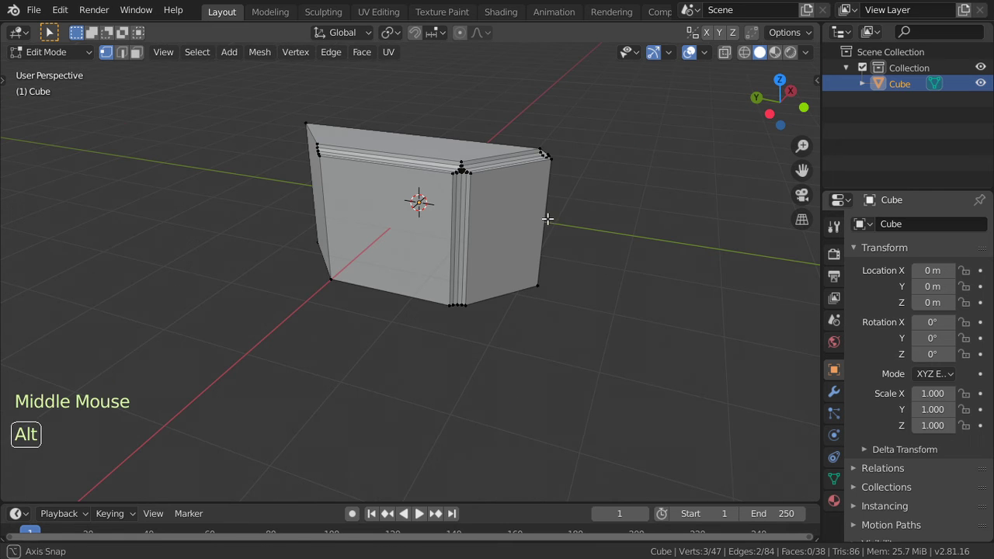
{"action": "left_click", "coordinate": [137, 52]}
{"action": "left_click", "coordinate": [382, 237]}
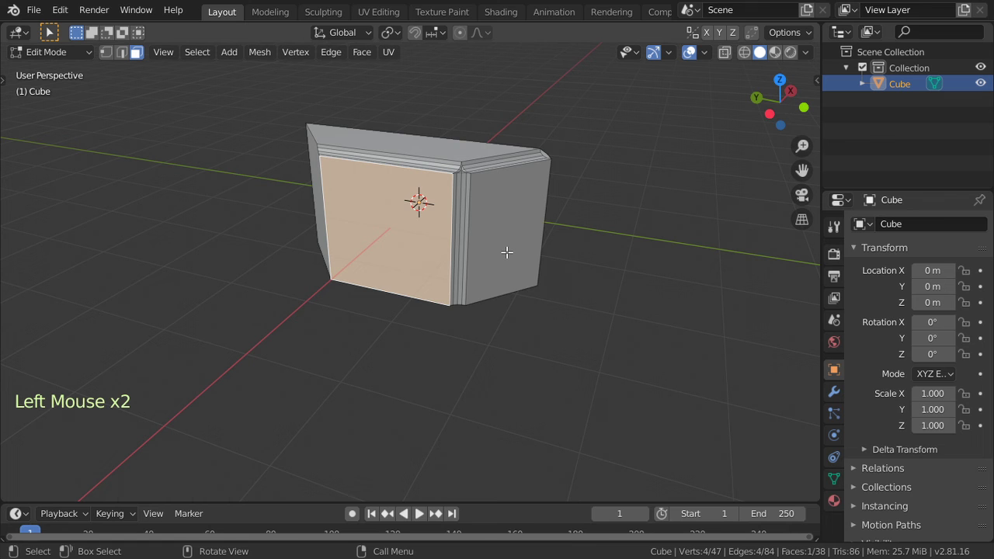
{"action": "key", "text": "ctrl+f"}
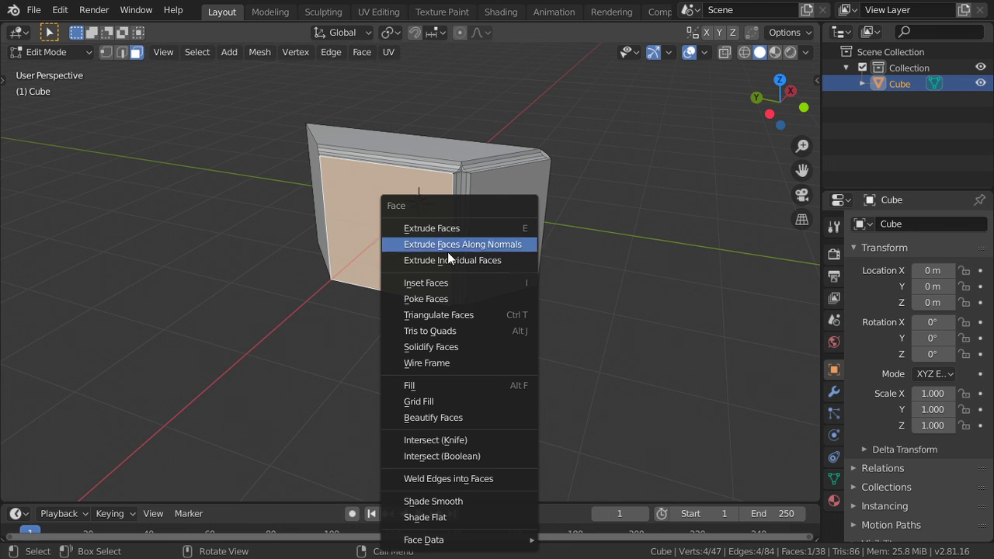
{"action": "left_click", "coordinate": [457, 299]}
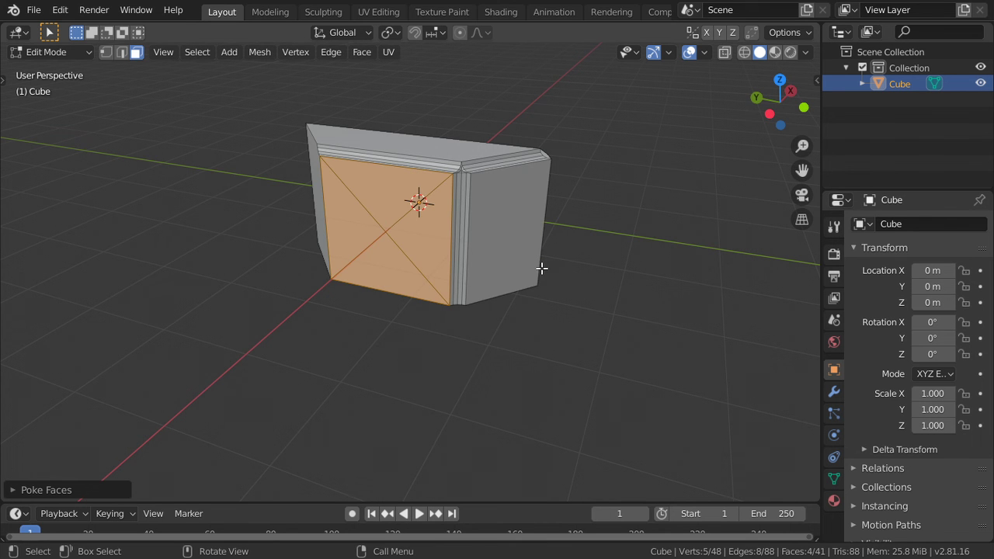
Shift the poked face's centre vertex along the X axis to angle the facets
{"action": "middle_click_drag", "start_coordinate": [472, 264], "coordinate": [129, 70]}
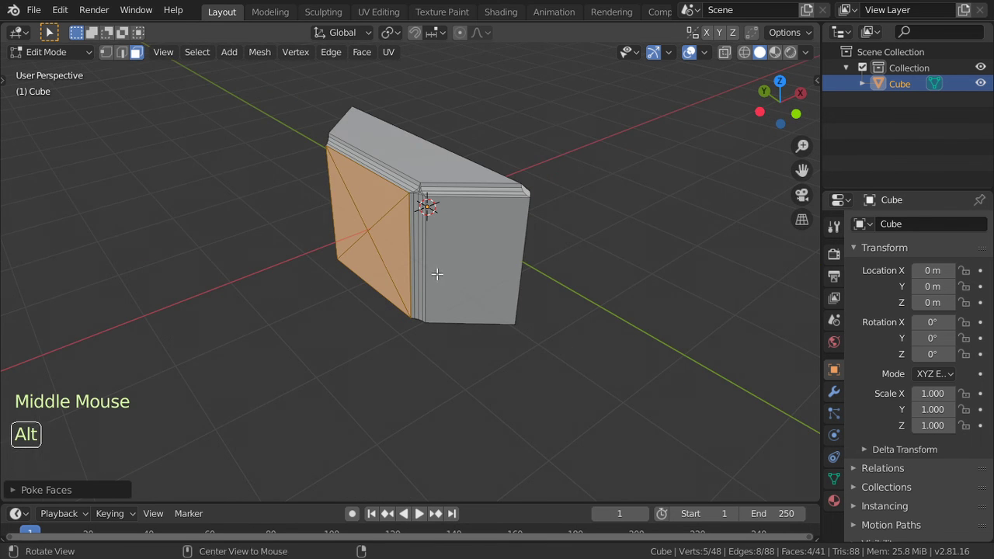
{"action": "left_click", "coordinate": [107, 52]}
{"action": "left_click", "coordinate": [354, 227]}
{"action": "key", "text": "g"}
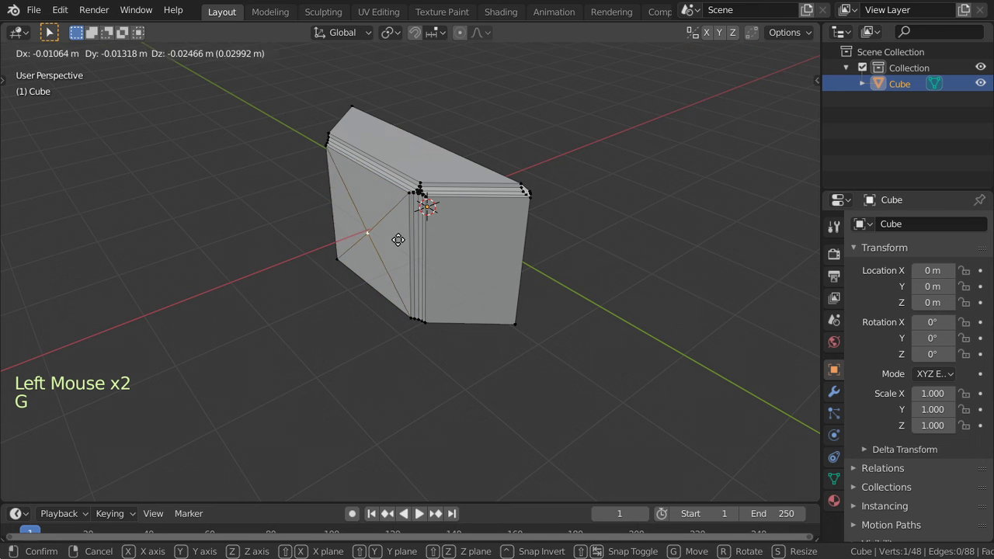
{"action": "key", "text": "x"}
{"action": "left_click", "coordinate": [381, 260]}
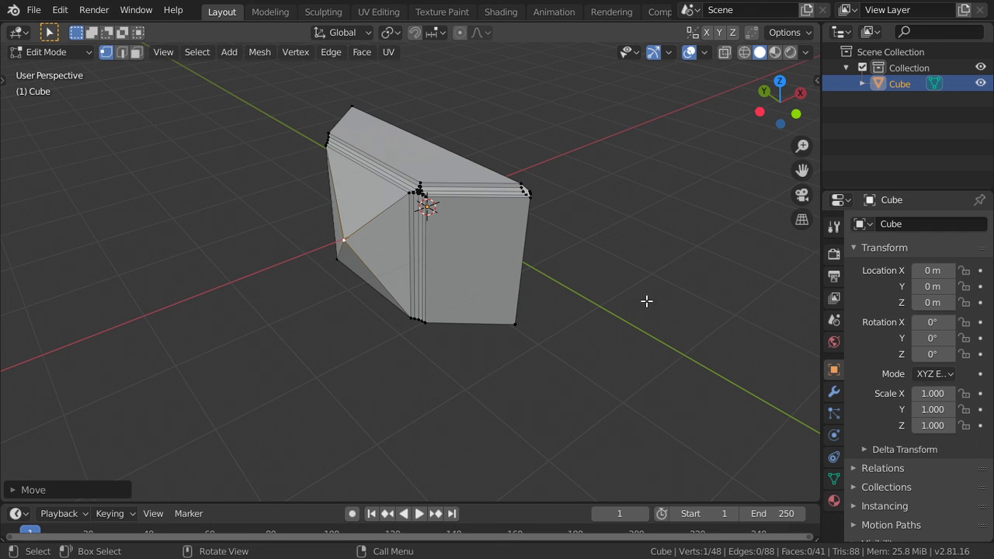
{"action": "left_click", "coordinate": [472, 270]}
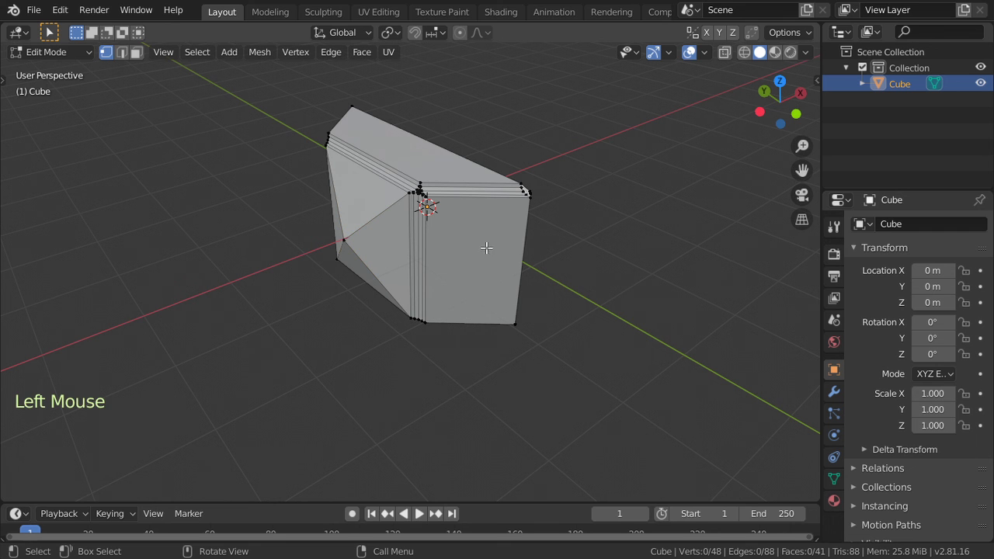
Duplicate the whole mesh in place, then merge coincident vertices from the vertex menu
{"action": "middle_click_drag", "start_coordinate": [470, 251], "coordinate": [492, 316], "text": "shift"}
{"action": "key", "text": "a"}
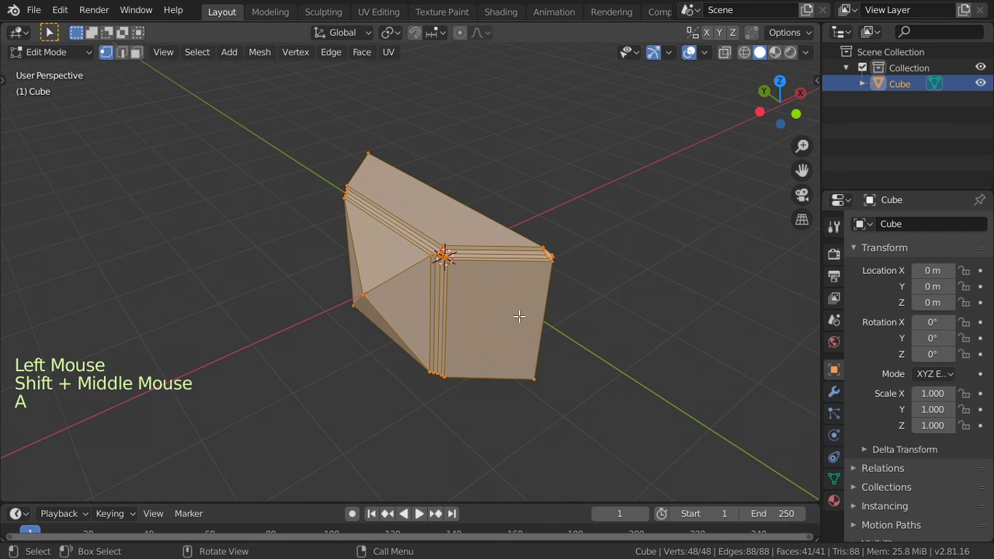
{"action": "key", "text": "shift+d"}
{"action": "key", "text": "Escape"}
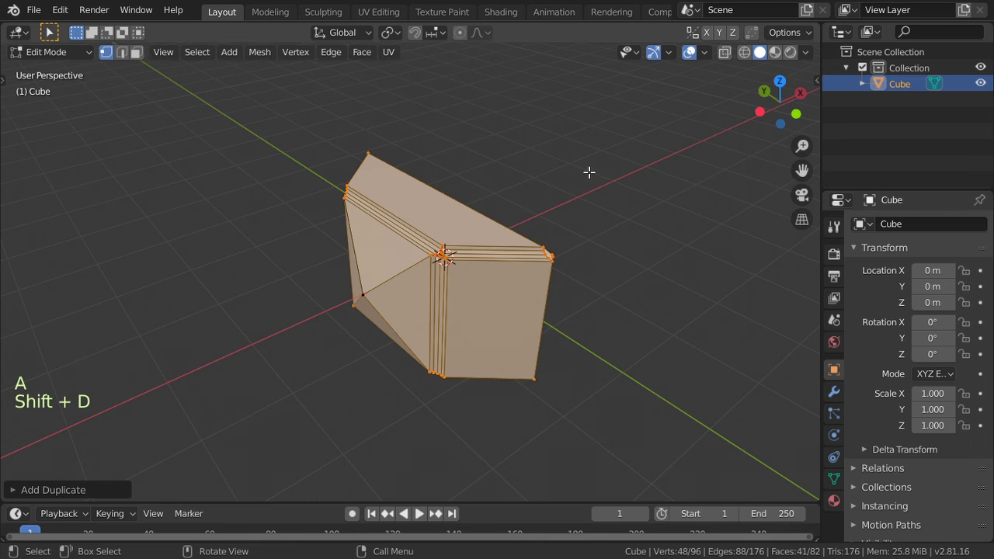
{"action": "right_click", "coordinate": [507, 247]}
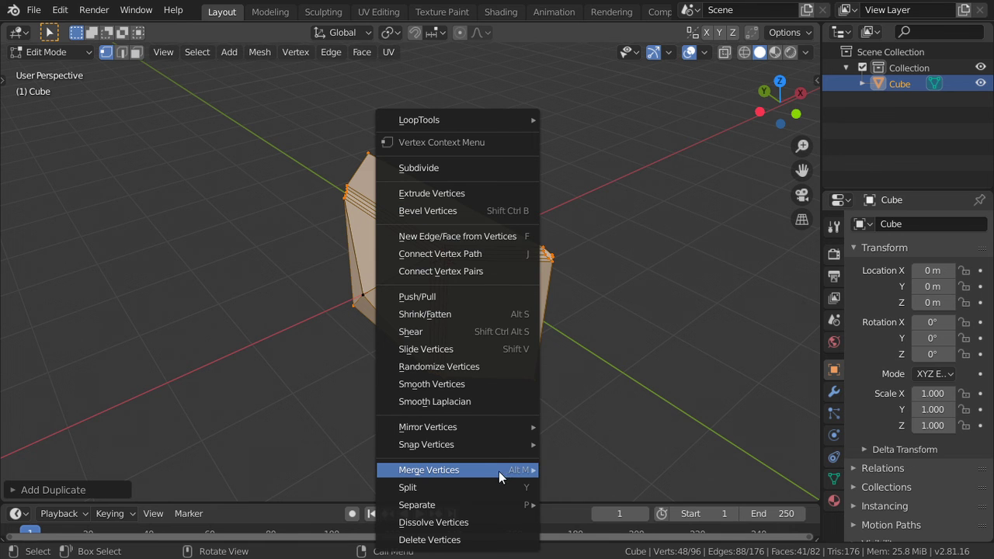
{"action": "mouse_move", "coordinate": [428, 470]}
{"action": "left_click", "coordinate": [579, 470]}
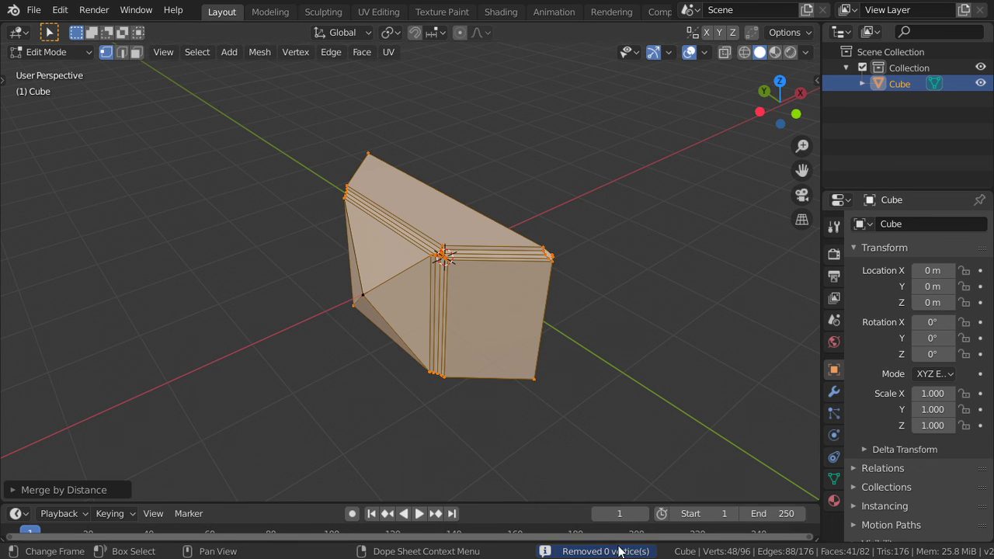
Merge all vertices by distance to leave one 48-vertex rock, then orbit to inspect it
{"action": "key", "text": "a"}
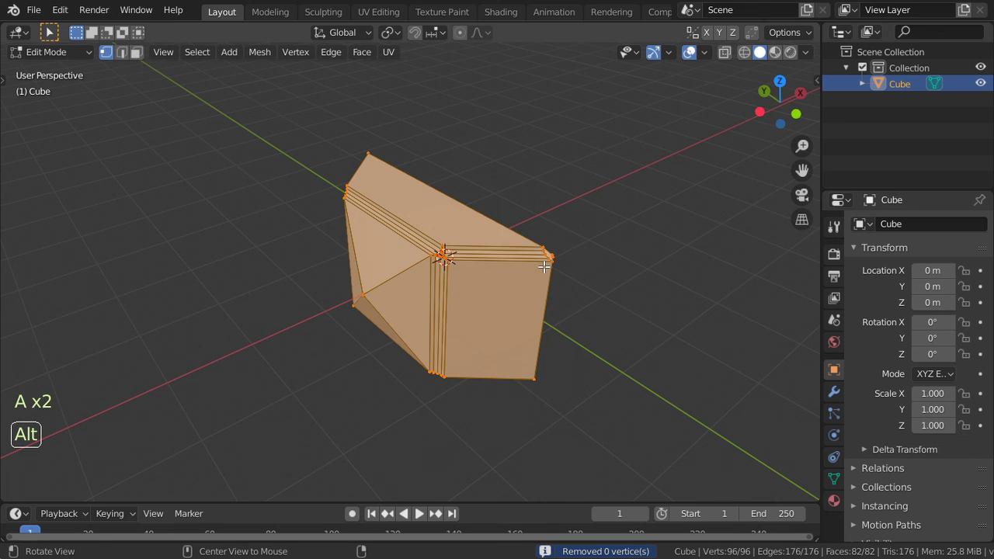
{"action": "key", "text": "alt+m"}
{"action": "left_click", "coordinate": [492, 323]}
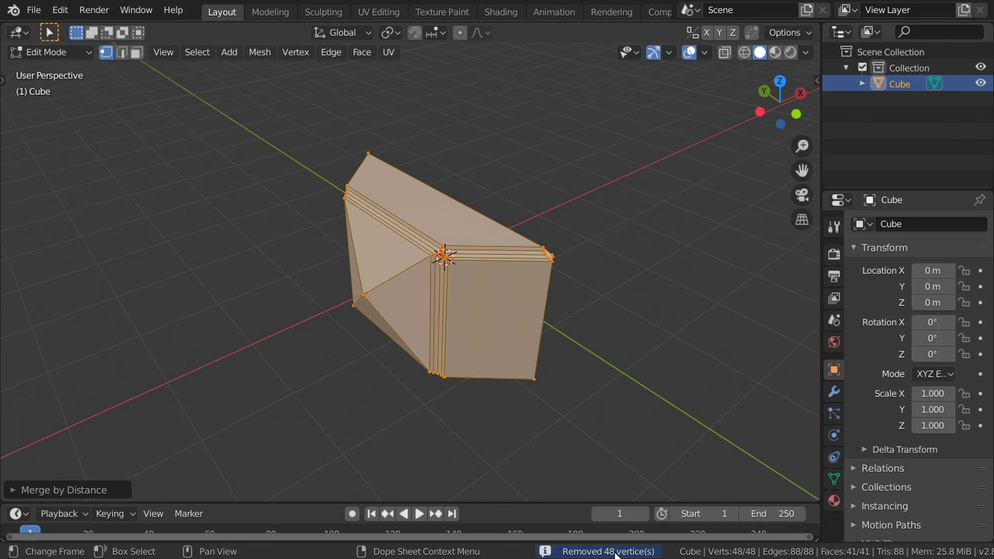
{"action": "key", "text": "a"}
{"action": "scroll", "coordinate": [524, 273], "scroll_direction": "down", "scroll_amount": 4}
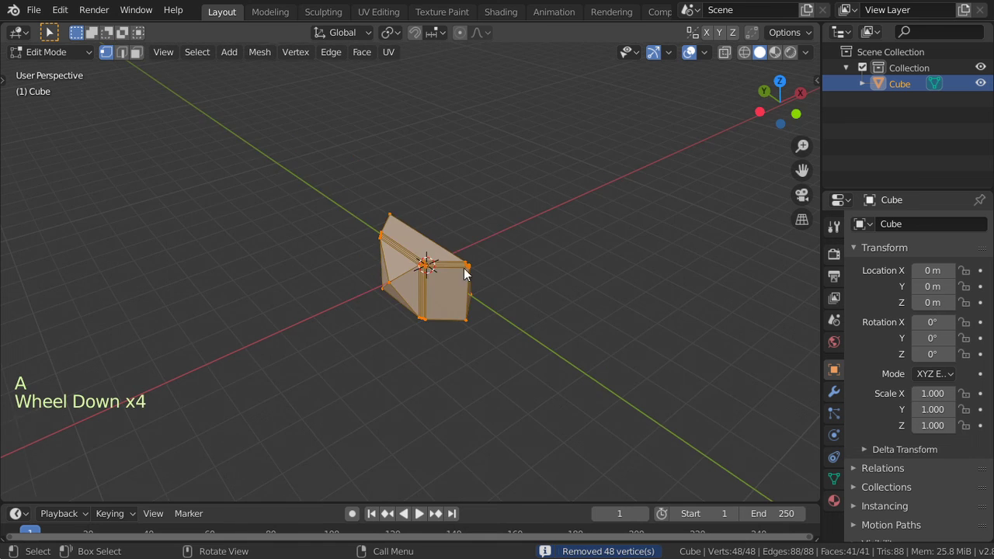
{"action": "mouse_move", "coordinate": [524, 273]}
{"action": "middle_mouse_down", "text": "alt"}
{"action": "mouse_move", "coordinate": [614, 285]}
{"action": "mouse_move", "coordinate": [680, 260]}
{"action": "mouse_move", "coordinate": [765, 254]}
{"action": "mouse_move", "coordinate": [646, 259]}
{"action": "middle_mouse_up", "text": "alt"}
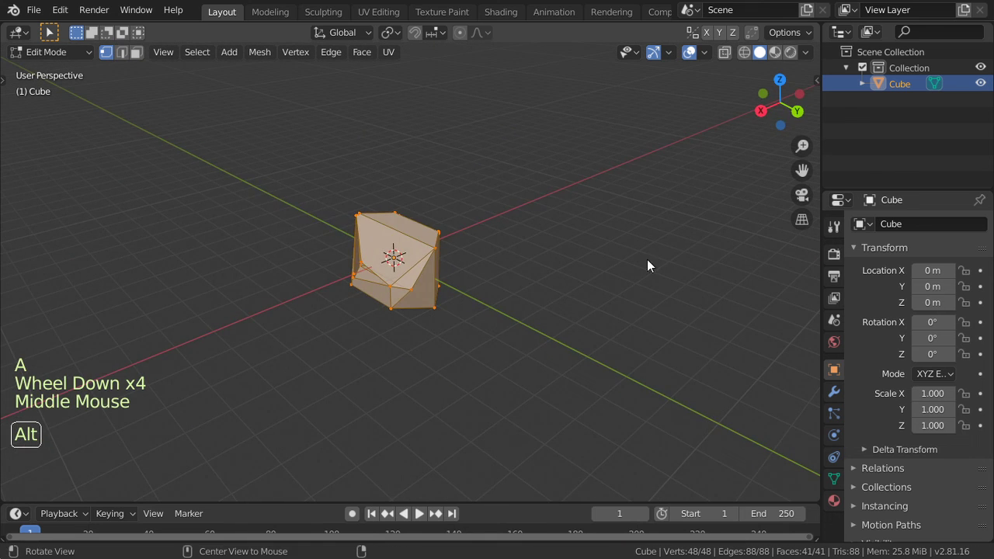
{"action": "middle_click_drag", "start_coordinate": [308, 256], "coordinate": [552, 246], "text": "alt"}
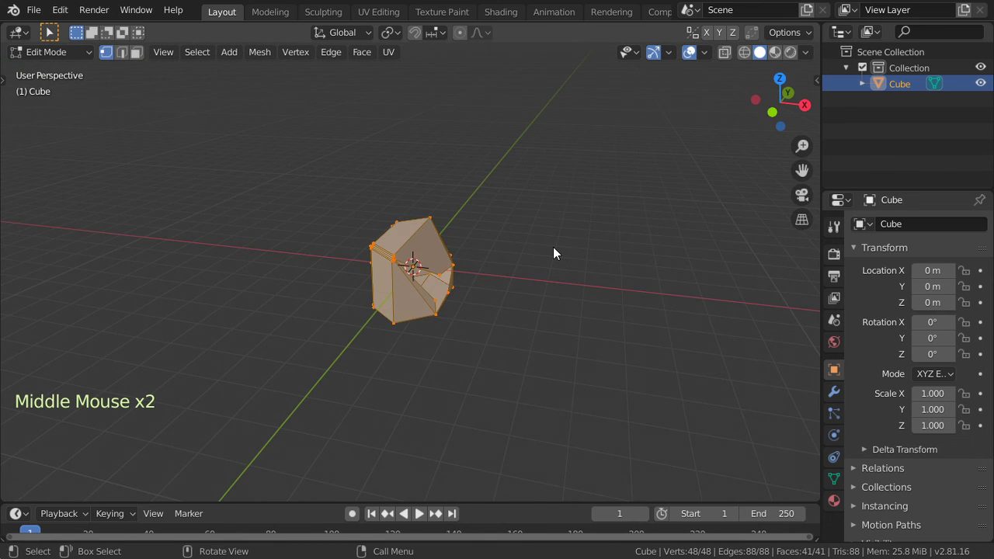